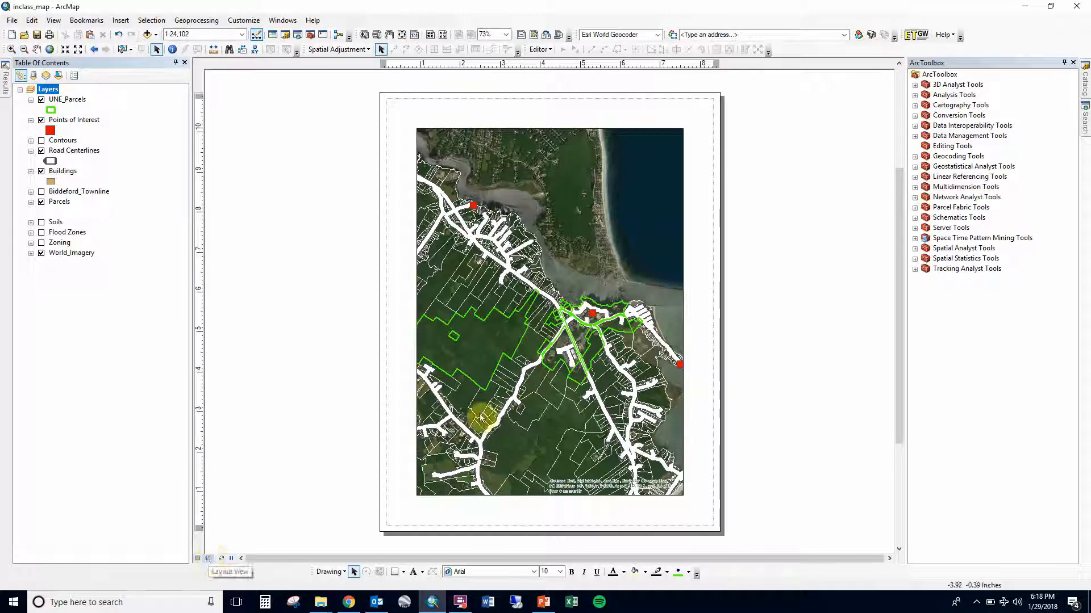
# - Start inserting a legend and remove World Imagery, the three resolution imagery items and Citations from its legend items
pyautogui.click(537, 346)
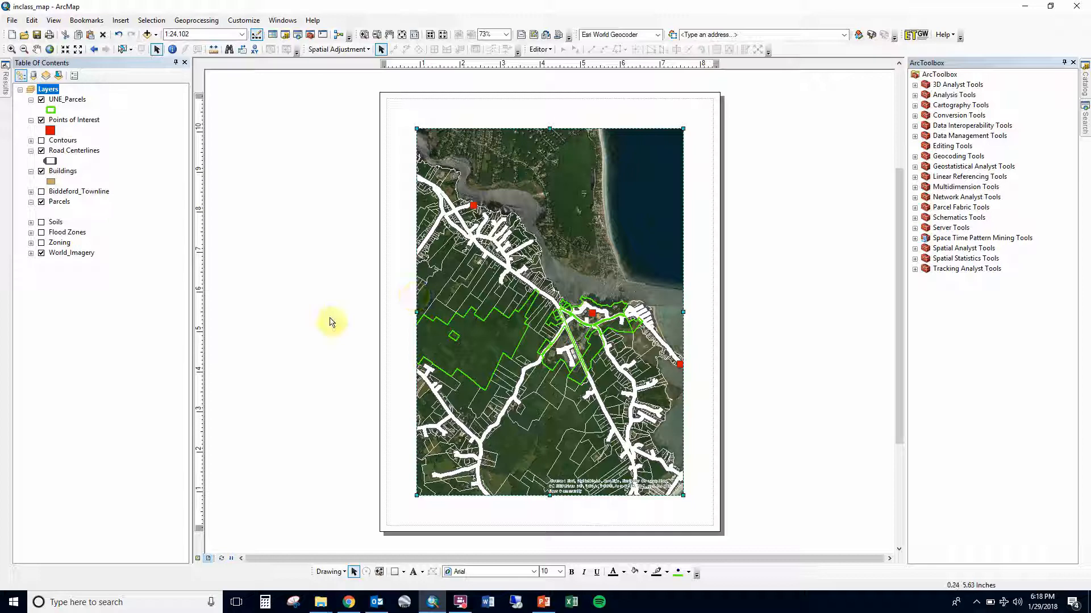
pyautogui.click(336, 265)
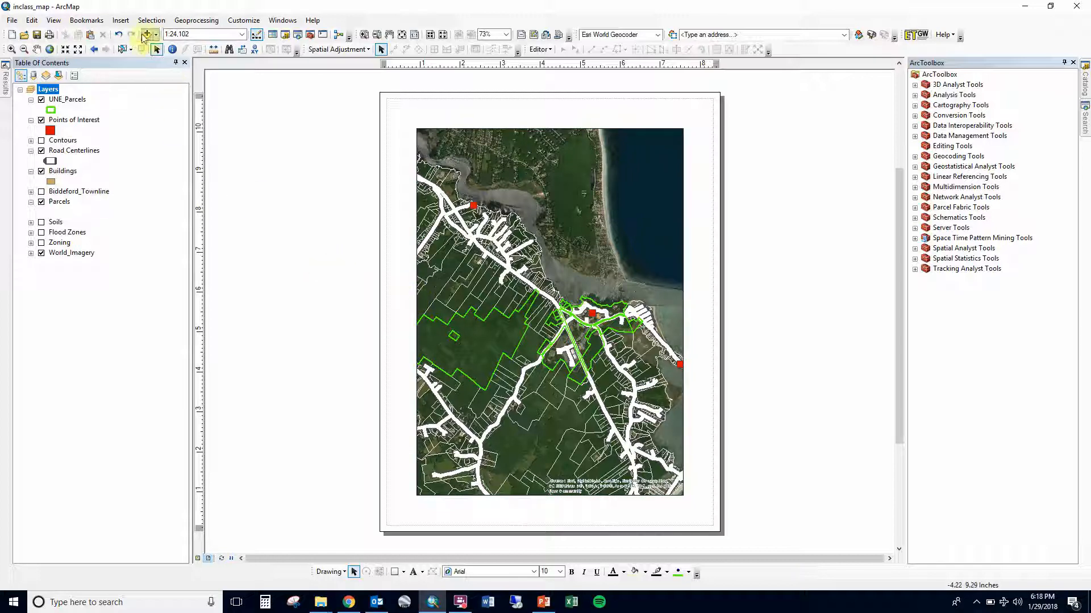
pyautogui.click(121, 20)
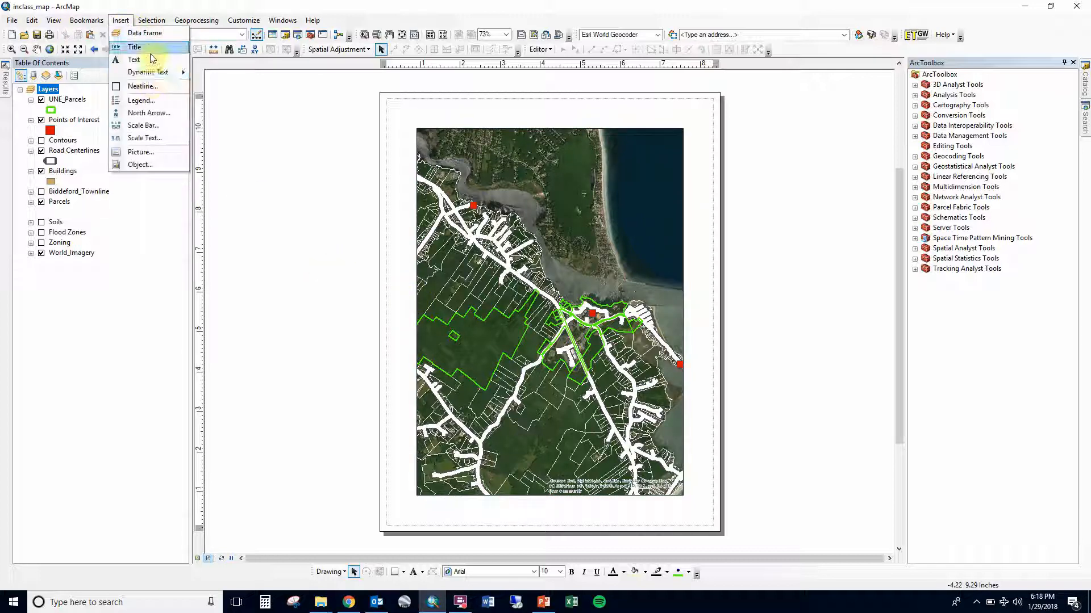
pyautogui.click(155, 99)
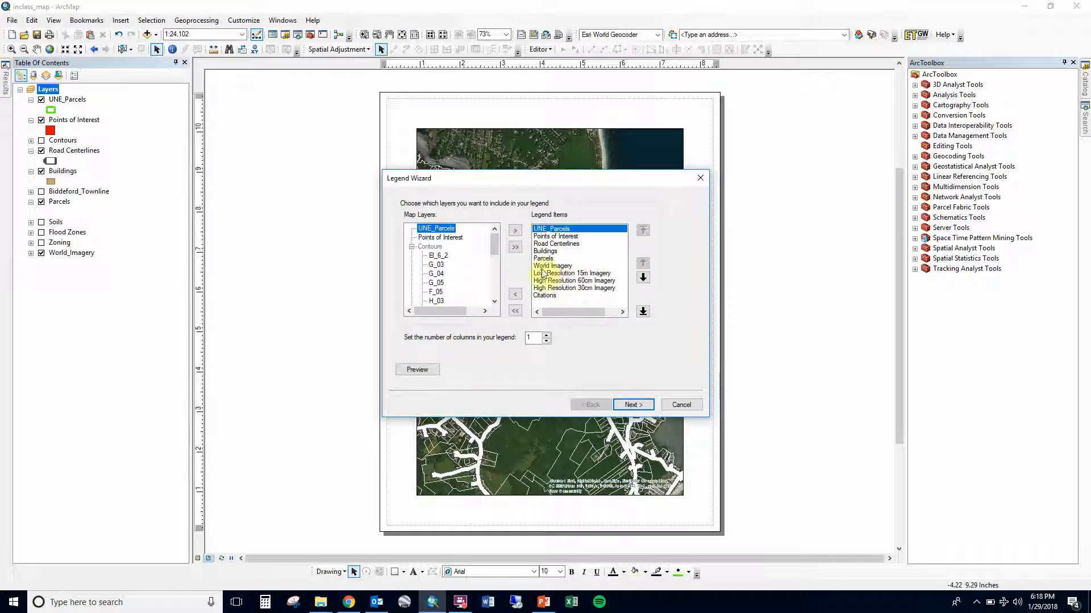
pyautogui.click(552, 266)
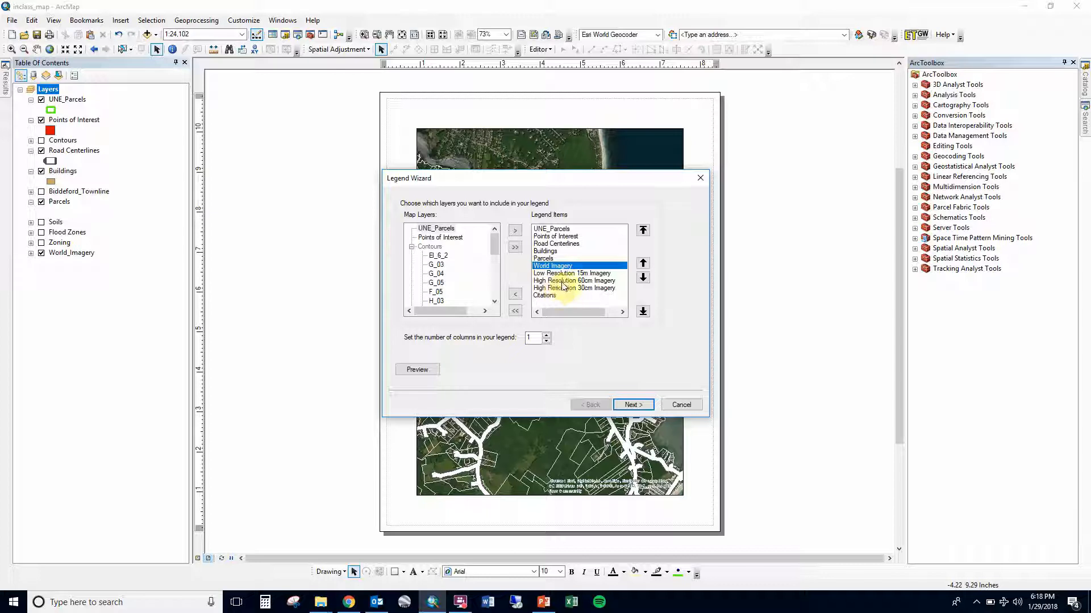
pyautogui.keyDown('shift'); pyautogui.click(550, 296); pyautogui.keyUp('shift')
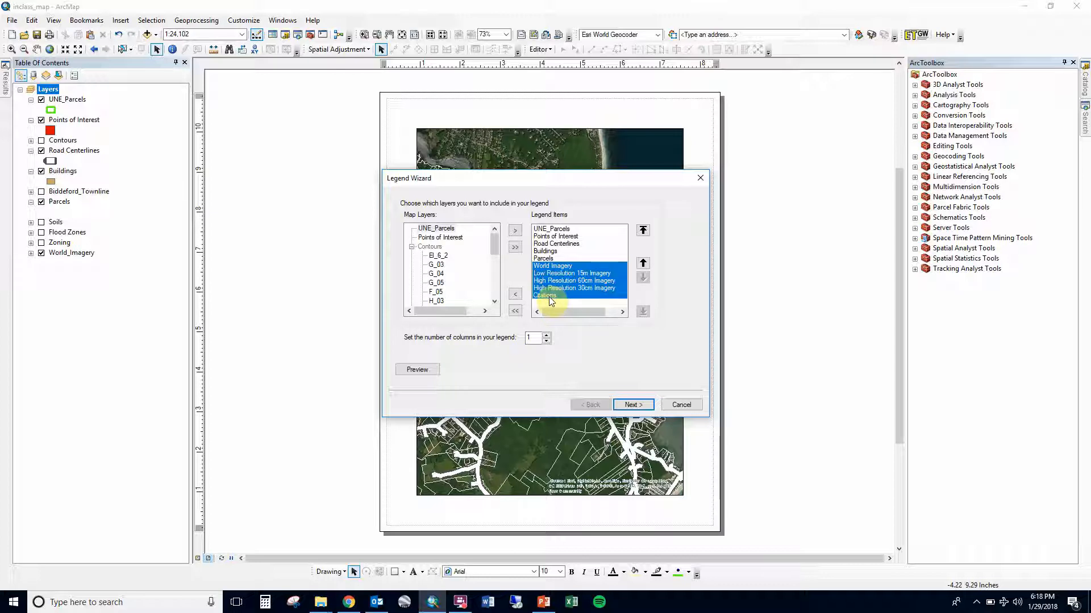
pyautogui.click(517, 295)
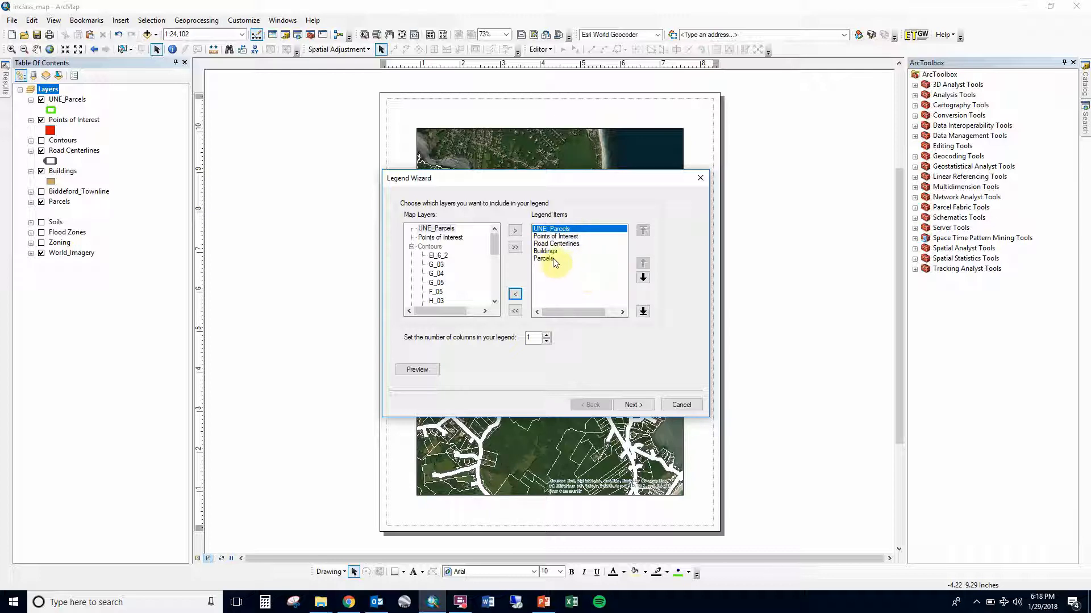
# - Finish the legend with the default title, frame, patch and spacing settings, and move it off the page beside the map's left edge
pyautogui.click(641, 407)
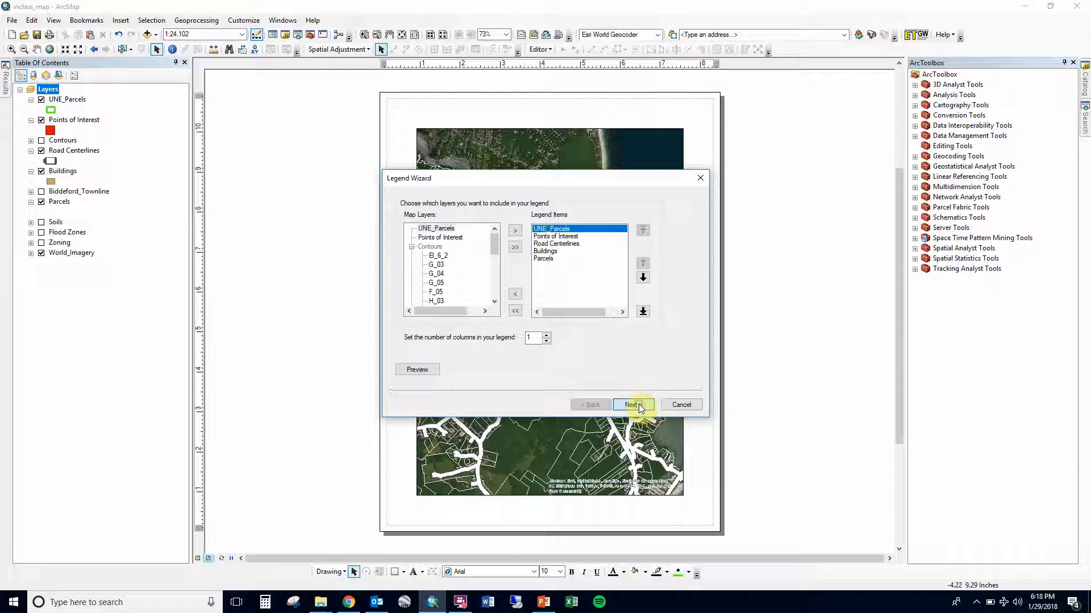
pyautogui.click(639, 404)
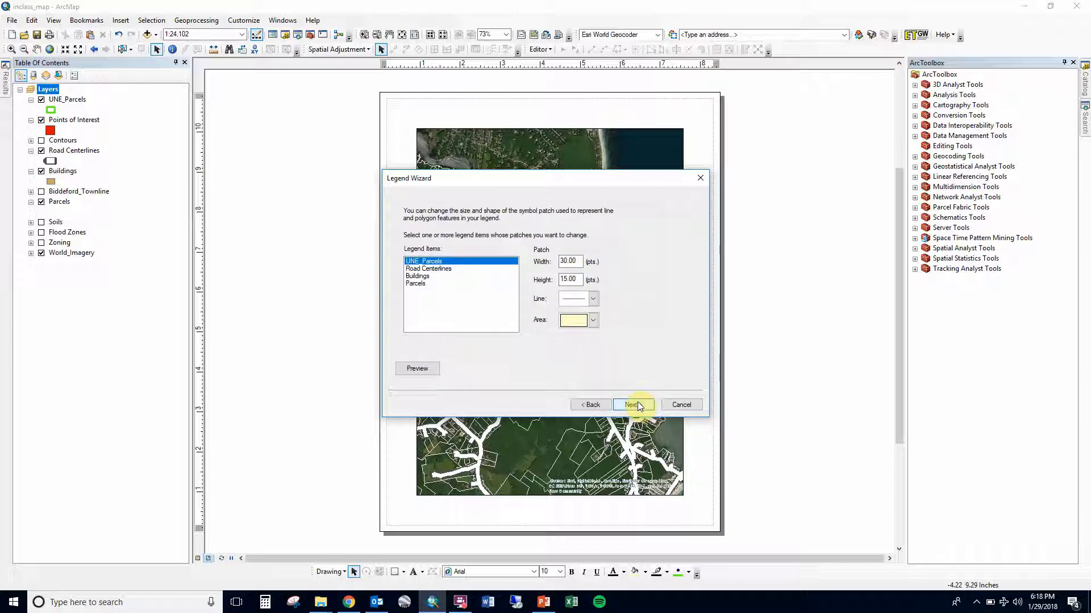
pyautogui.click(633, 405)
pyautogui.click(633, 405)
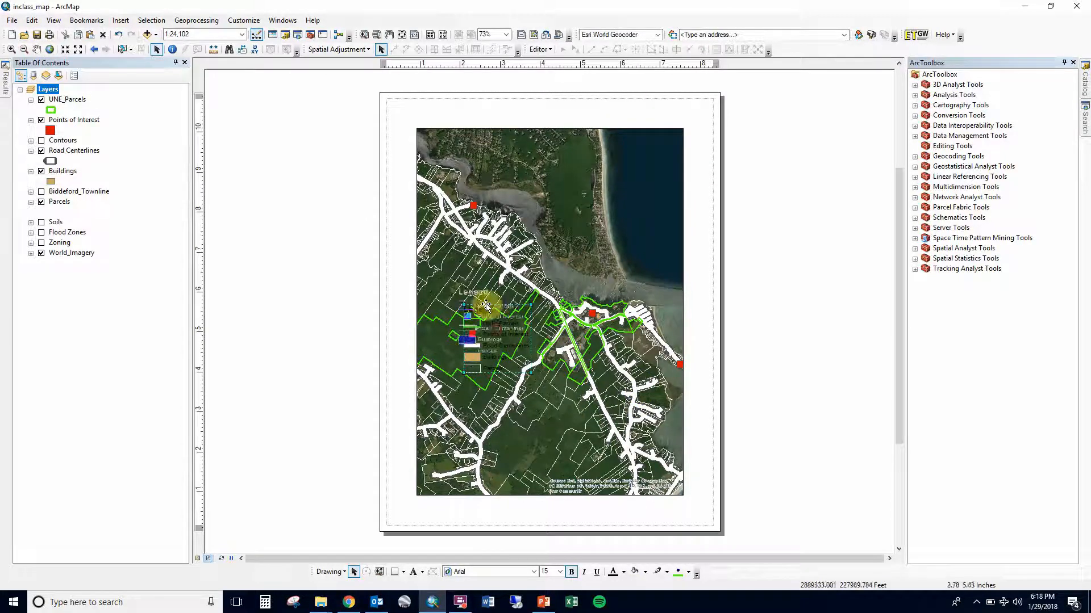
pyautogui.moveTo(476, 336); pyautogui.dragTo(335, 233)
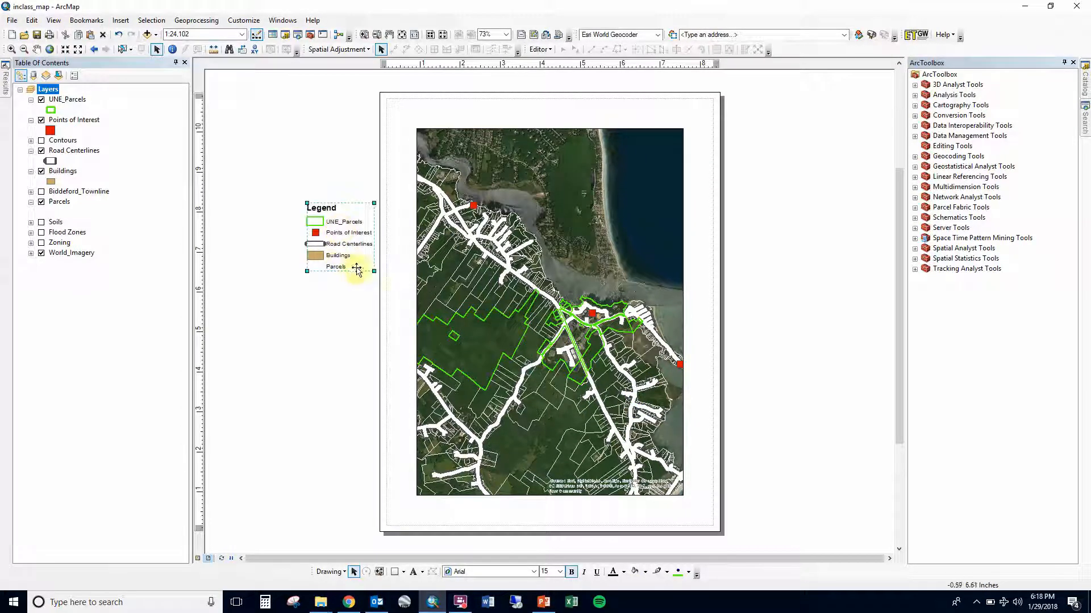
# - Turn on the Soils layer and move the legend slightly farther away from the page
pyautogui.click(41, 223)
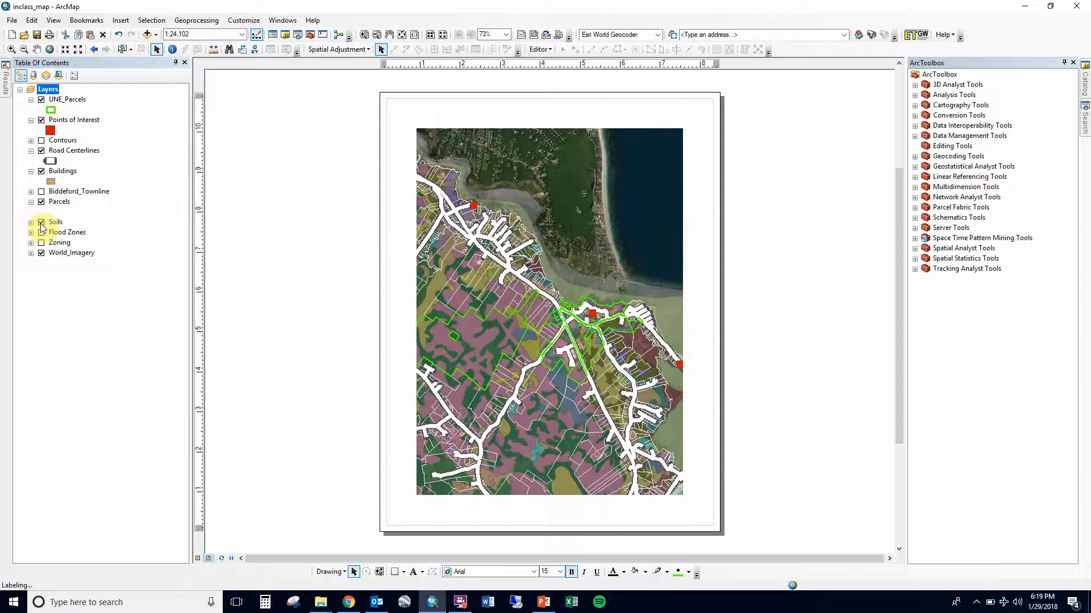
pyautogui.moveTo(336, 230); pyautogui.dragTo(313, 220)
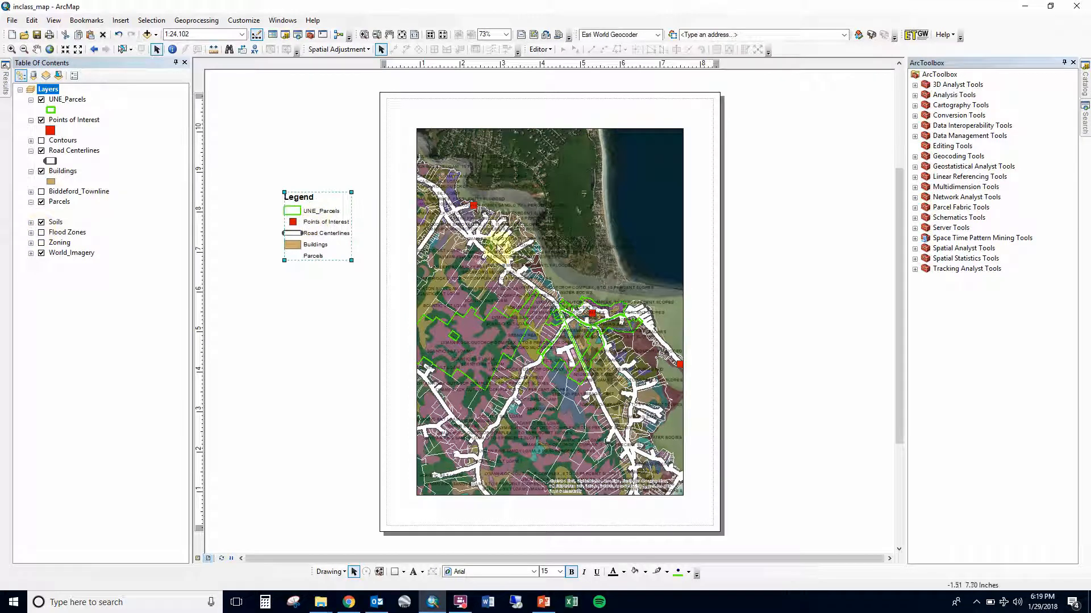
pyautogui.click(484, 250)
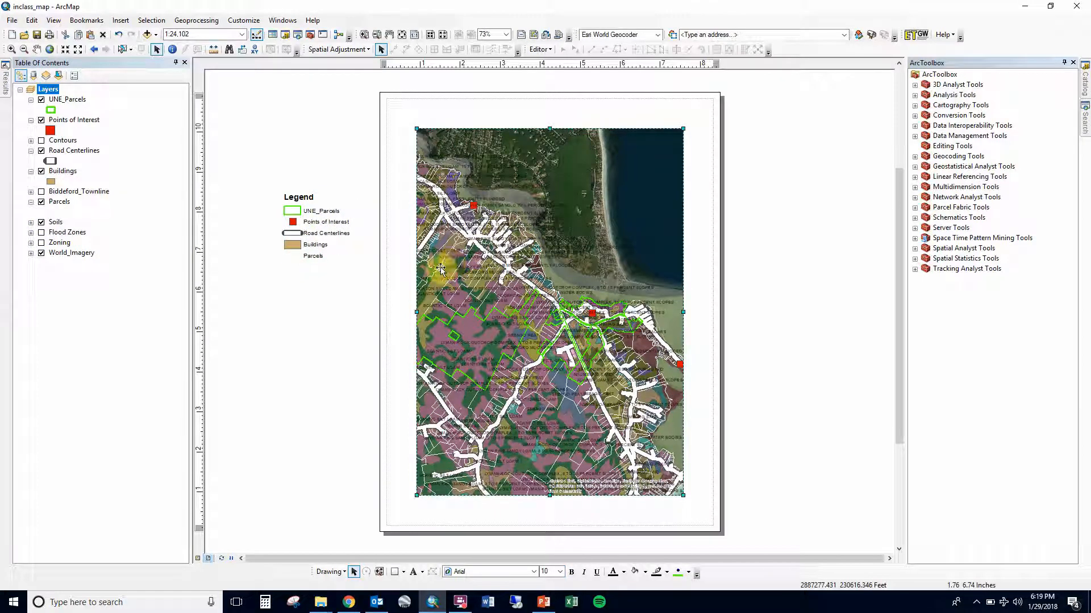
# - Review the legend's item settings and its map connection options in the legend properties
pyautogui.doubleClick(311, 233)
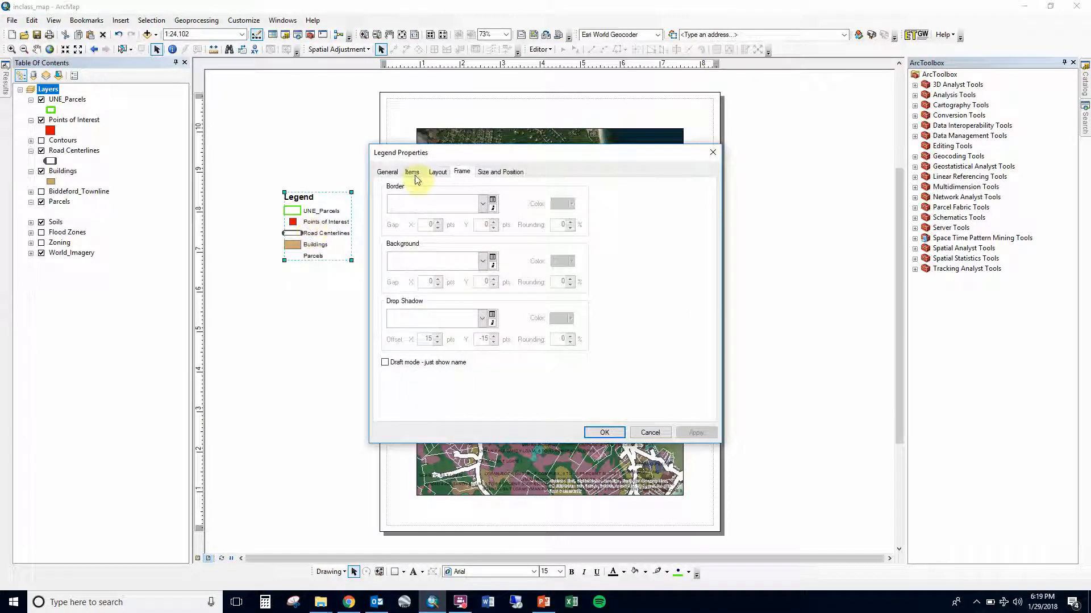
pyautogui.click(413, 173)
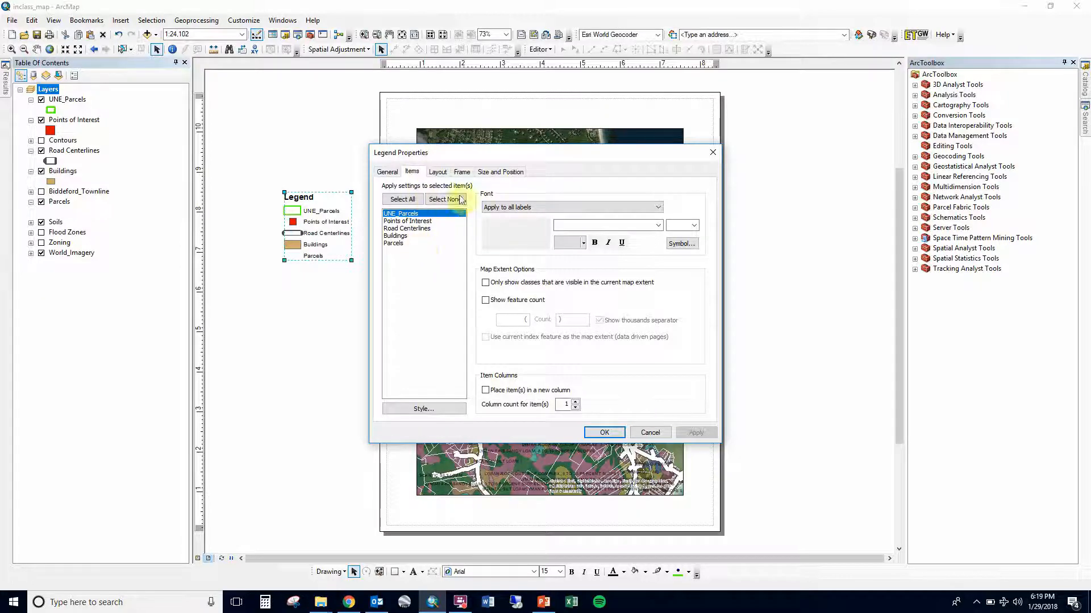
pyautogui.click(389, 173)
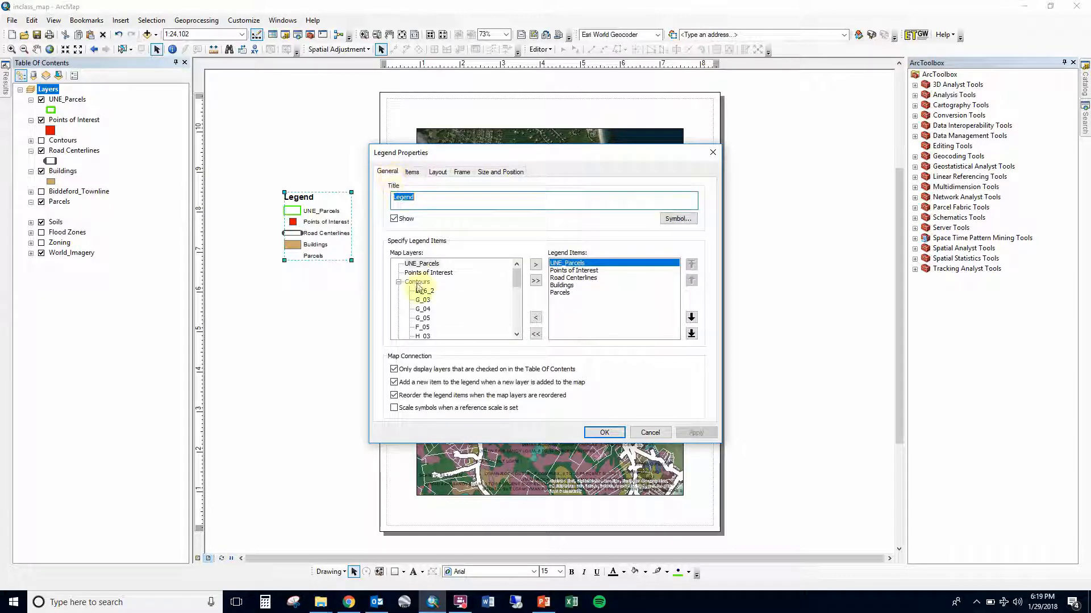
pyautogui.click(432, 384)
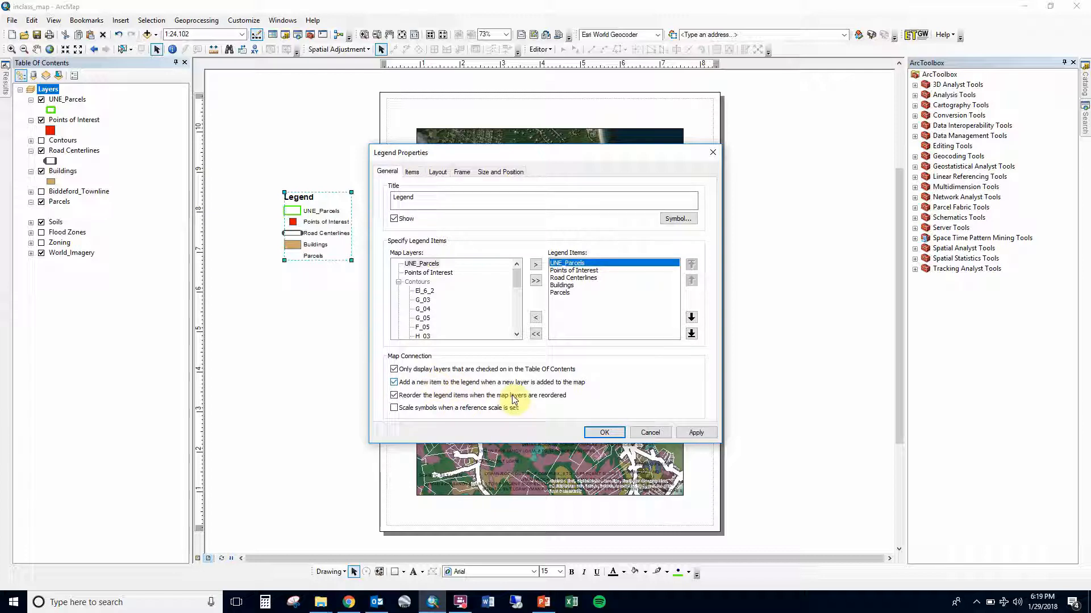
pyautogui.click(602, 432)
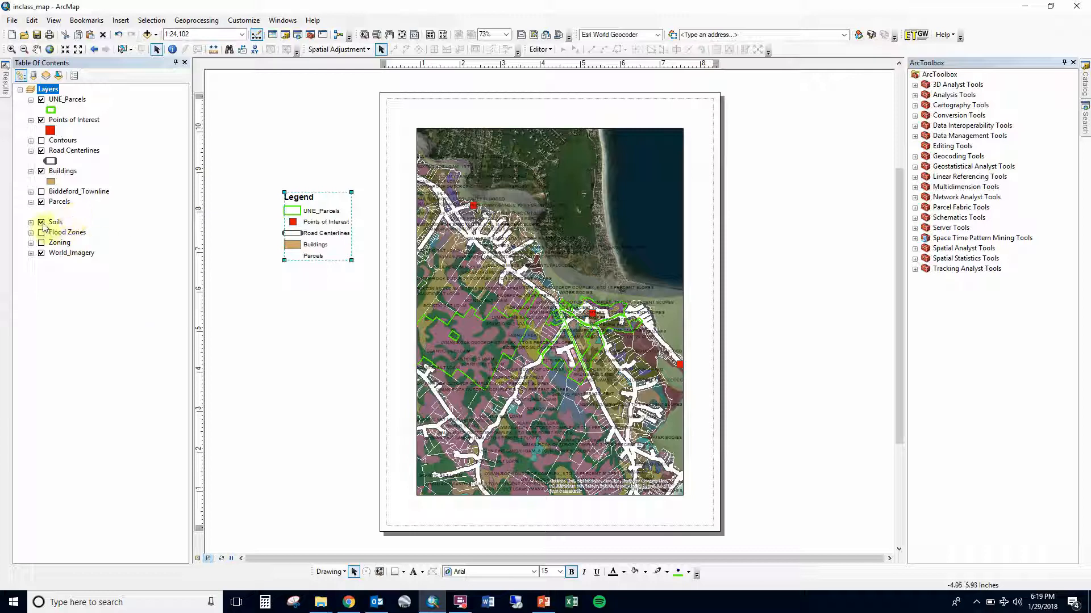
# - Add the Soils layer to the legend's items through the legend properties
pyautogui.doubleClick(309, 223)
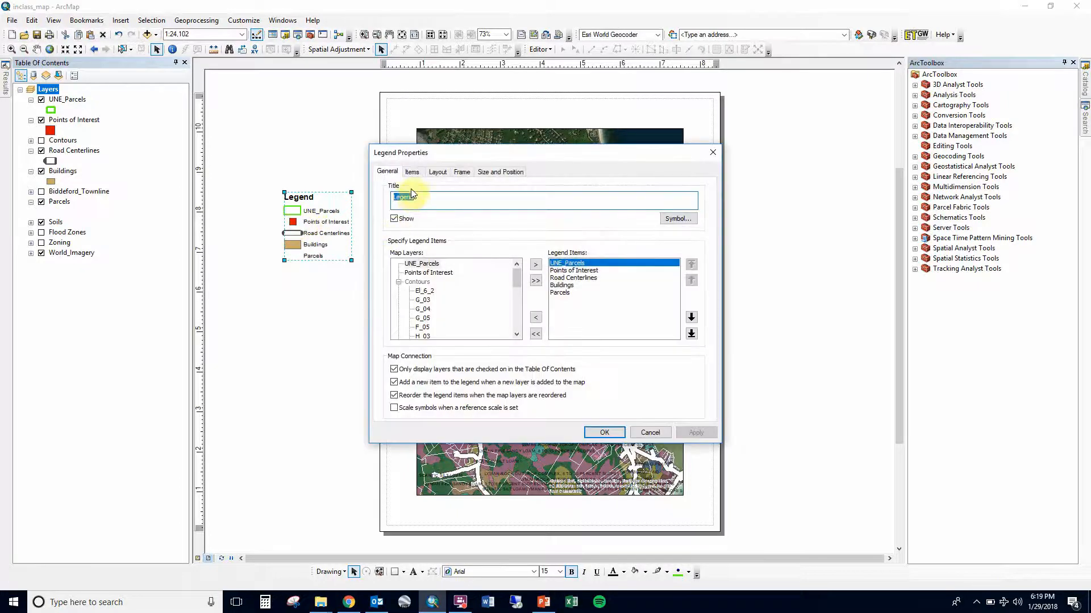
pyautogui.click(579, 285)
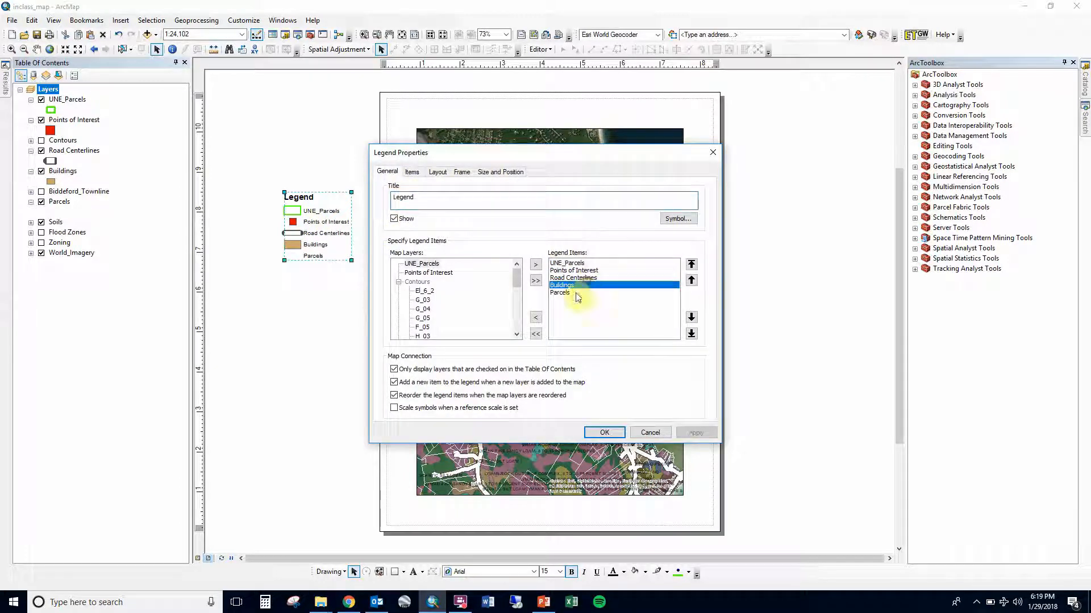
pyautogui.click(573, 271)
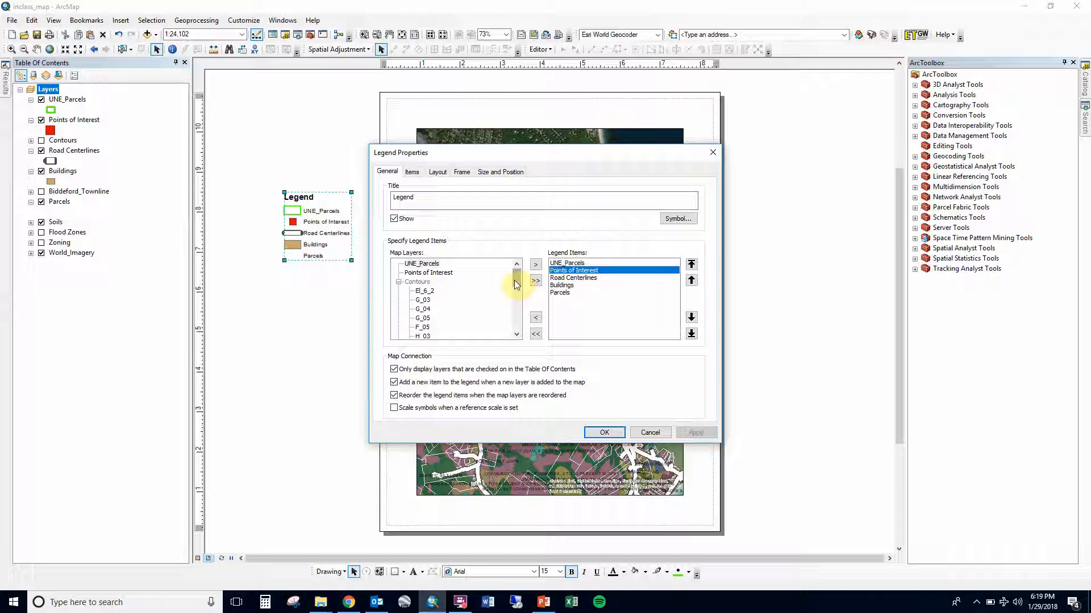
pyautogui.click(399, 282)
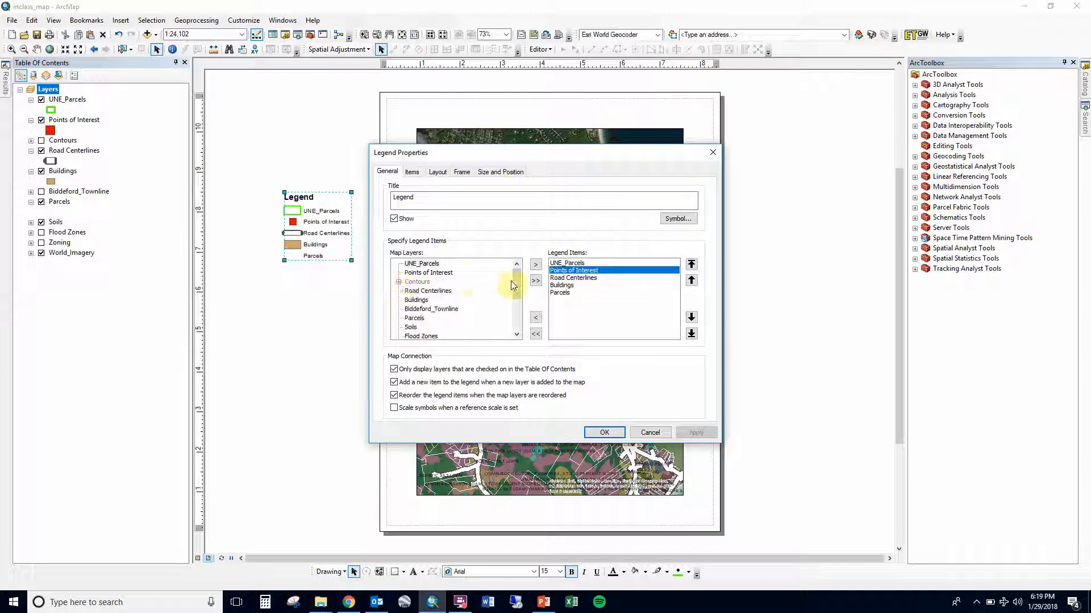
pyautogui.scroll(-1, 514, 286)
pyautogui.click(410, 300)
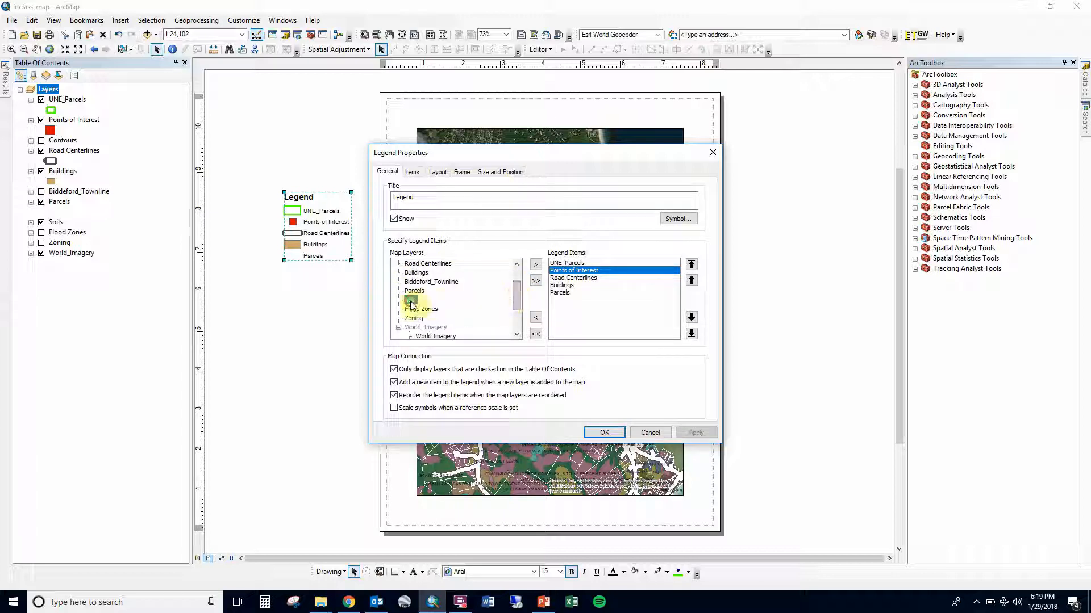
pyautogui.click(536, 266)
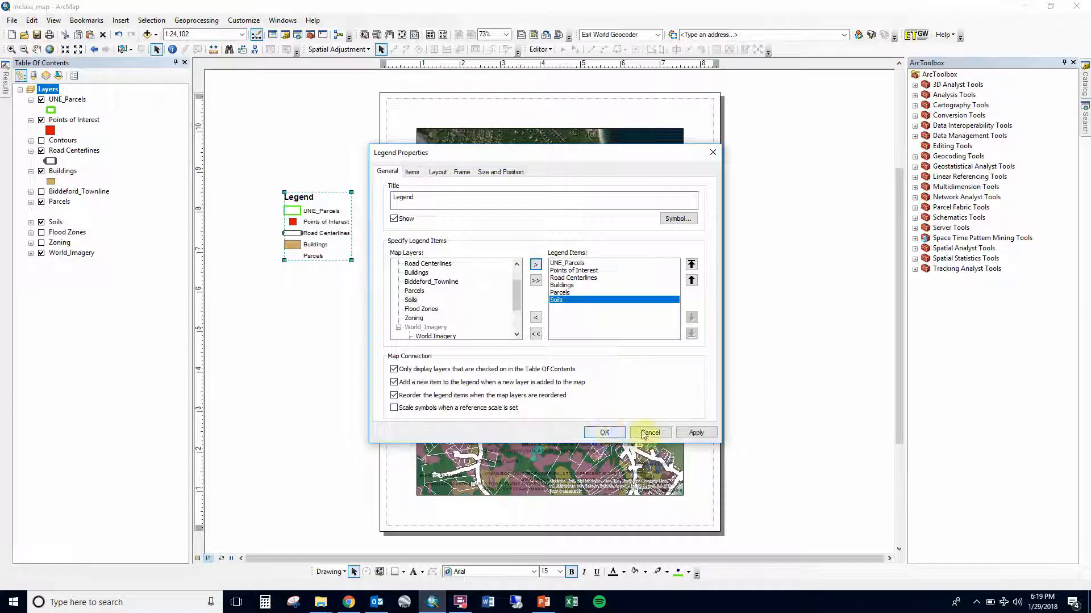
pyautogui.click(604, 433)
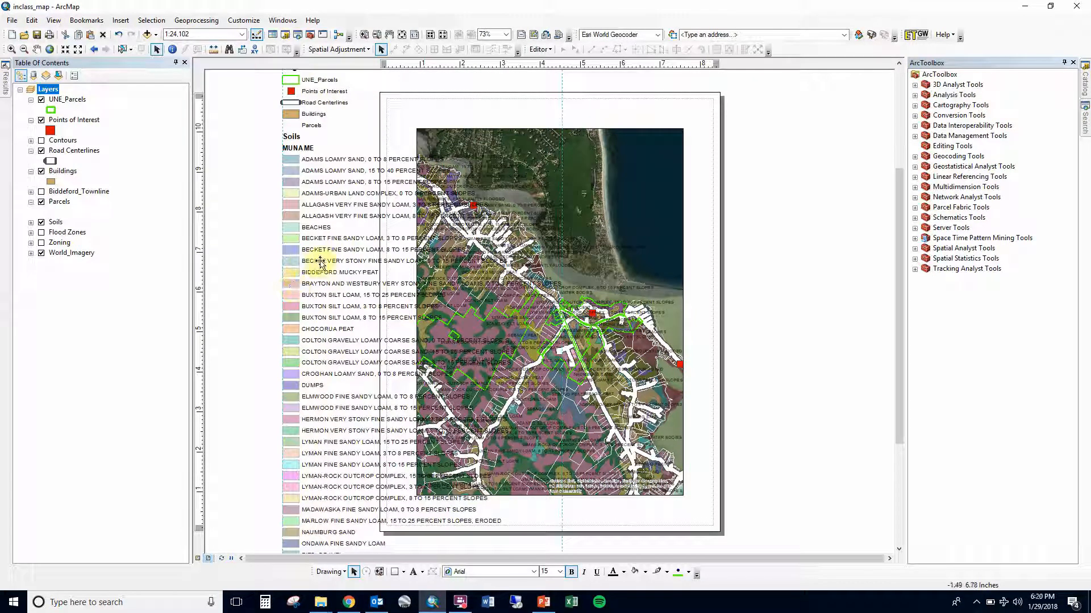
# - Set the UNE_Parcels legend item to only show classes that are visible in the current map extent
pyautogui.doubleClick(321, 263)
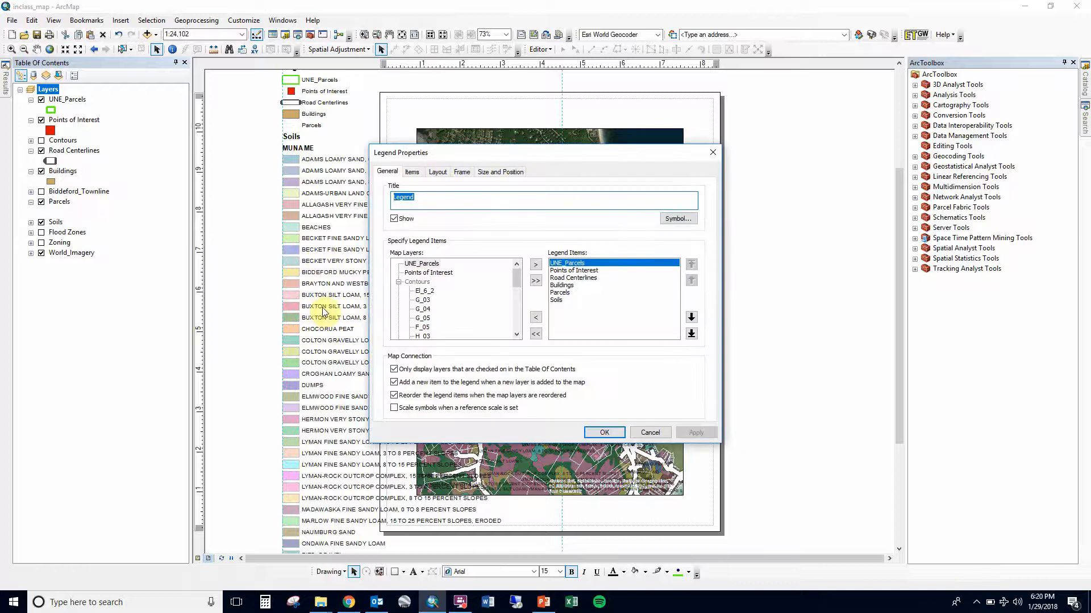
pyautogui.click(412, 173)
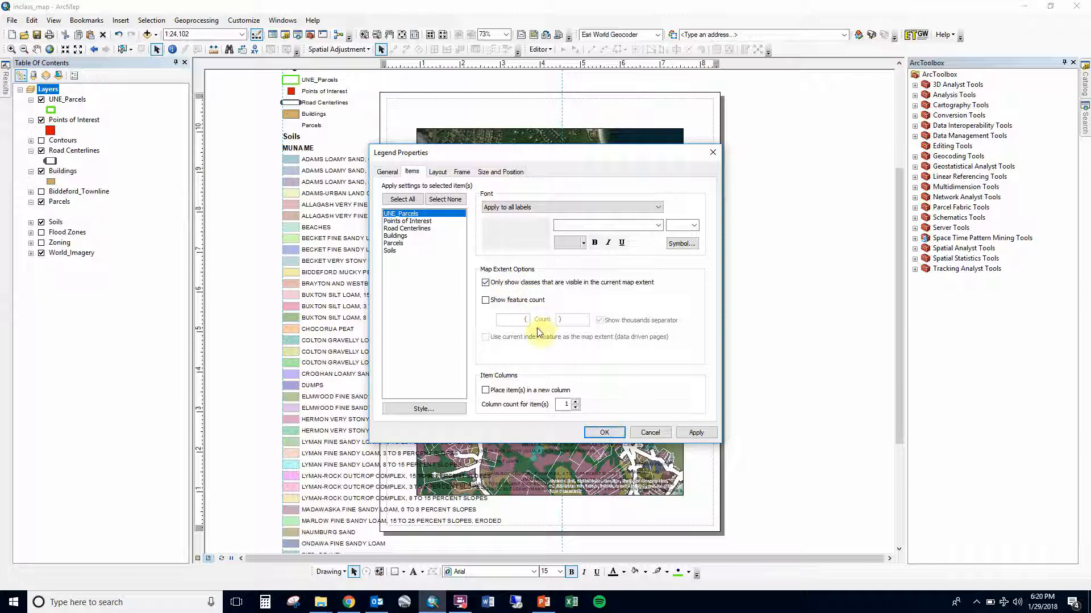
pyautogui.click(600, 433)
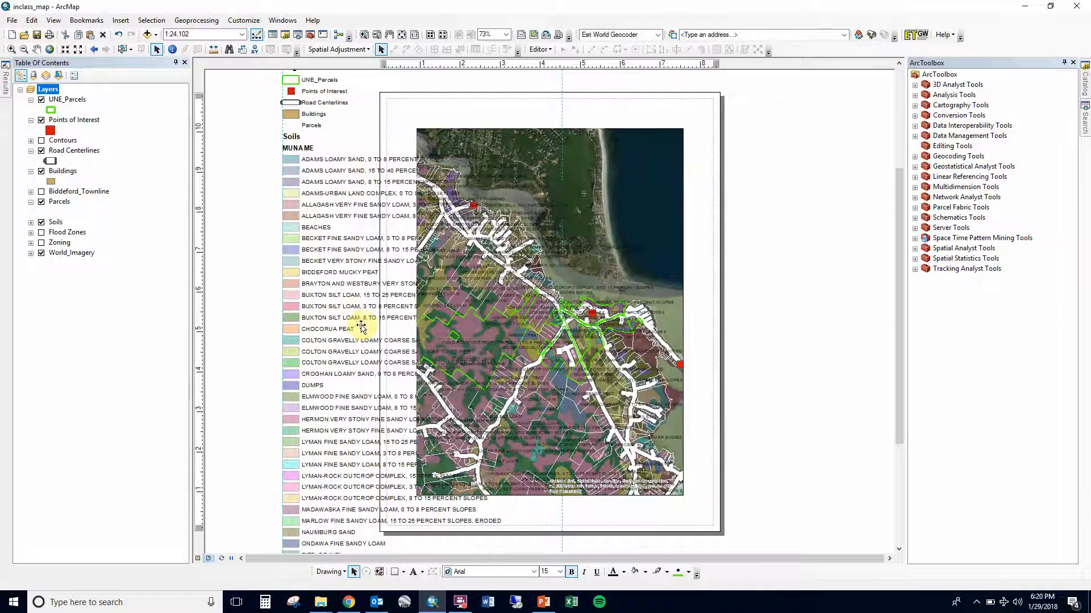
# - Limit the Soils legend item to only the classes that are visible in the current map extent
pyautogui.scroll(-1, 352, 345)
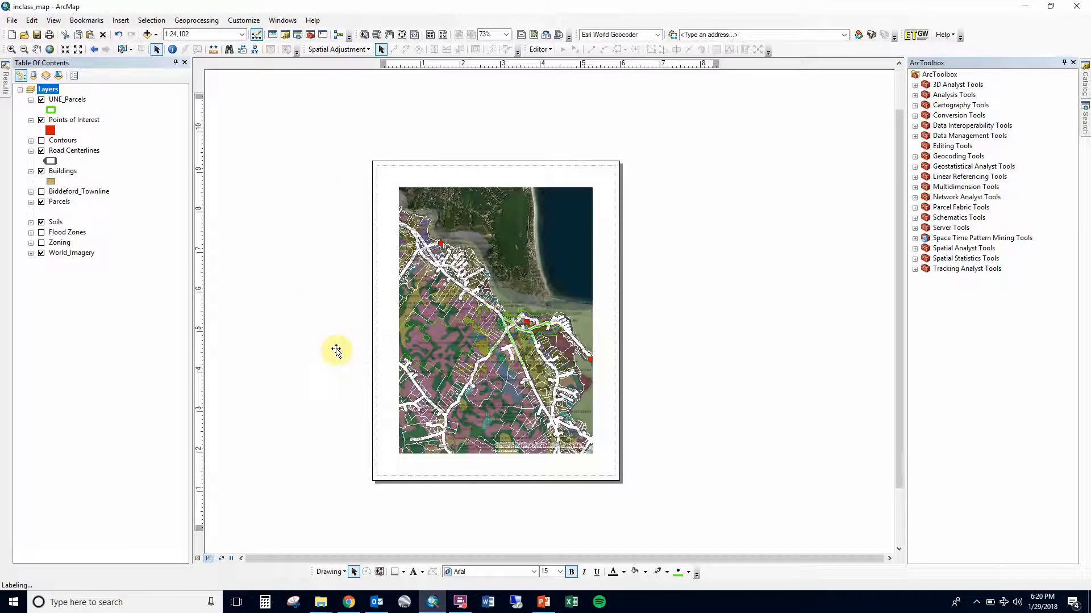
pyautogui.scroll(-2, 333, 349)
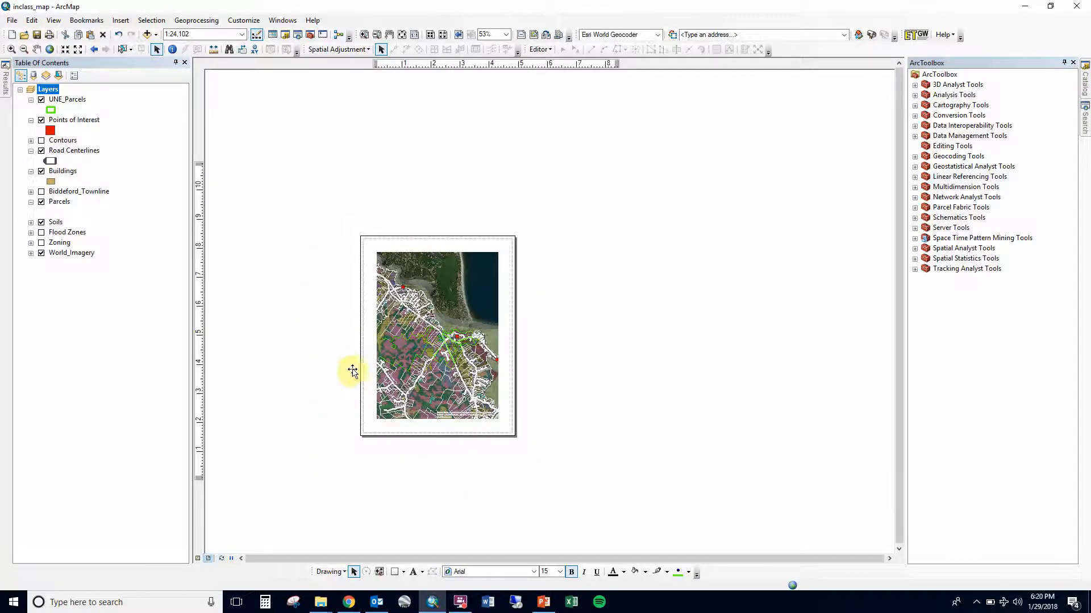
pyautogui.scroll(-1, 351, 370)
pyautogui.moveTo(299, 250); pyautogui.dragTo(299, 247)
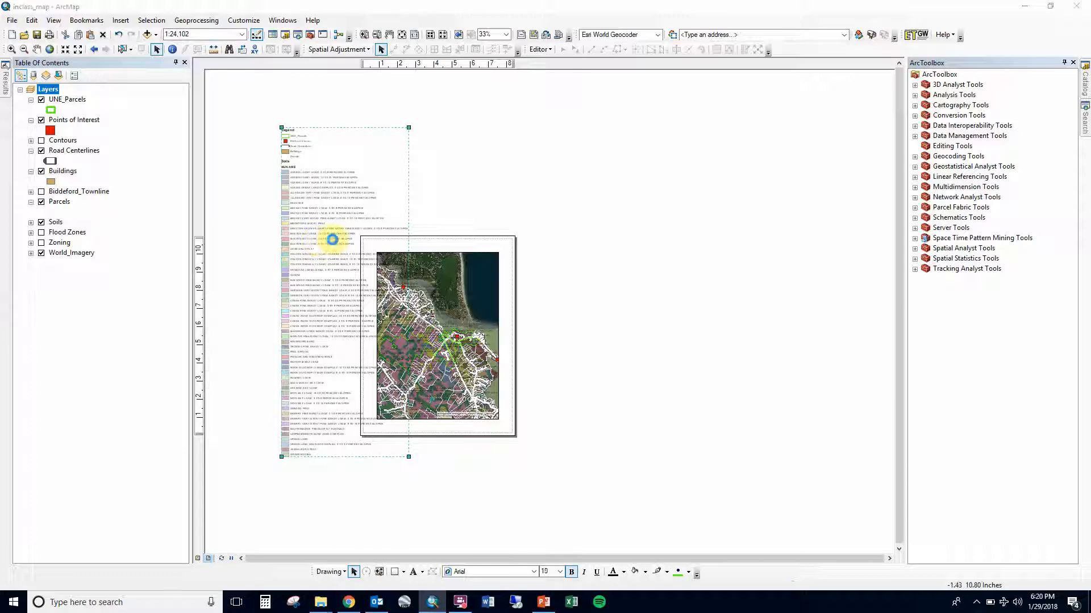
pyautogui.doubleClick(355, 256)
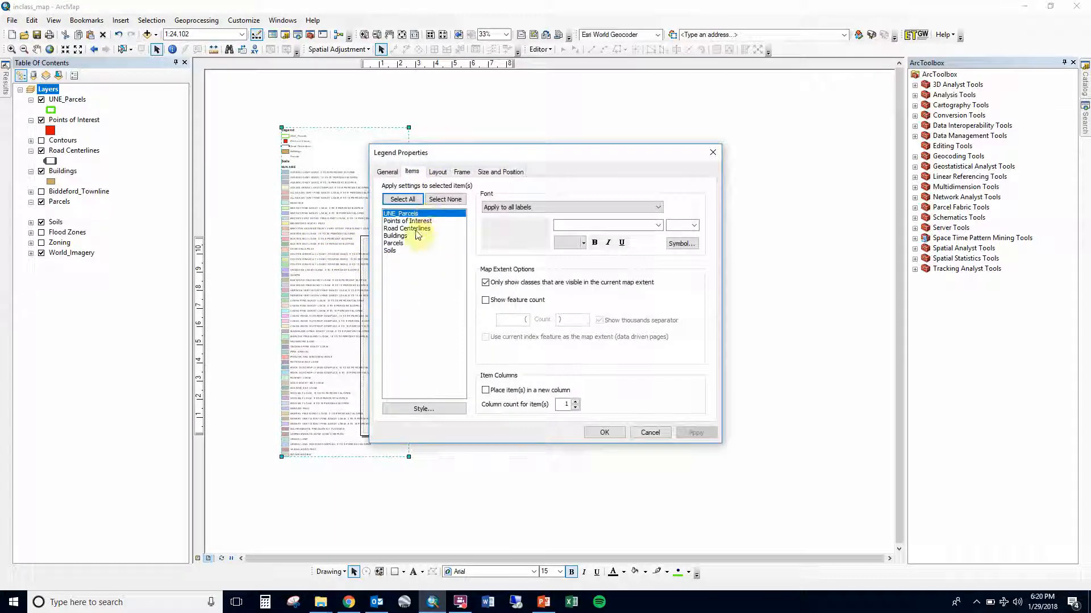
pyautogui.click(412, 250)
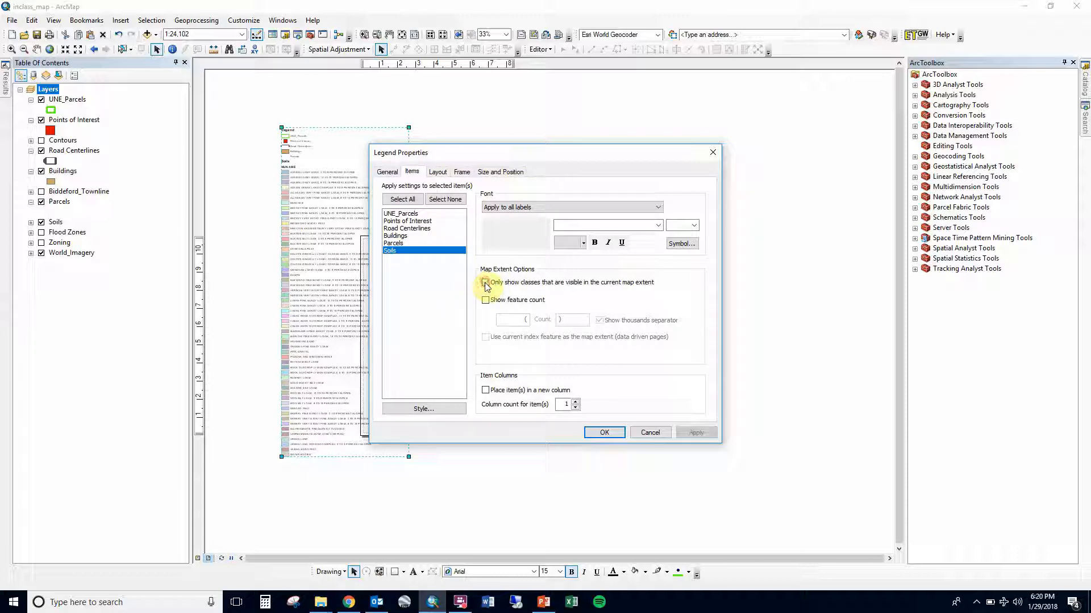
pyautogui.click(603, 433)
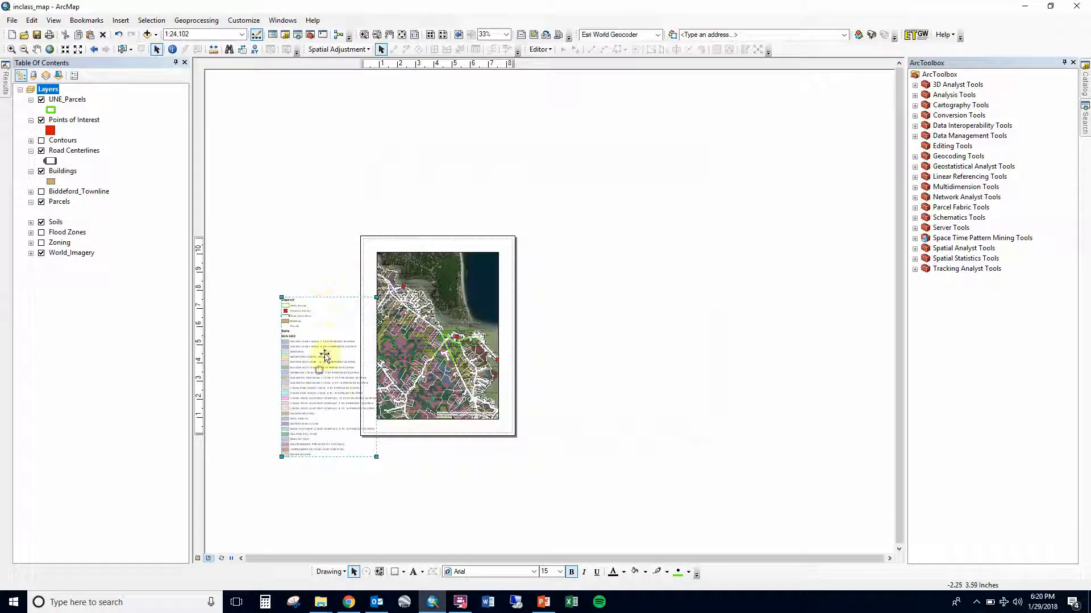
# - Move the legend up into the blank area beside the layout page, roughly level with the map frame
pyautogui.moveTo(325, 356); pyautogui.dragTo(318, 313)
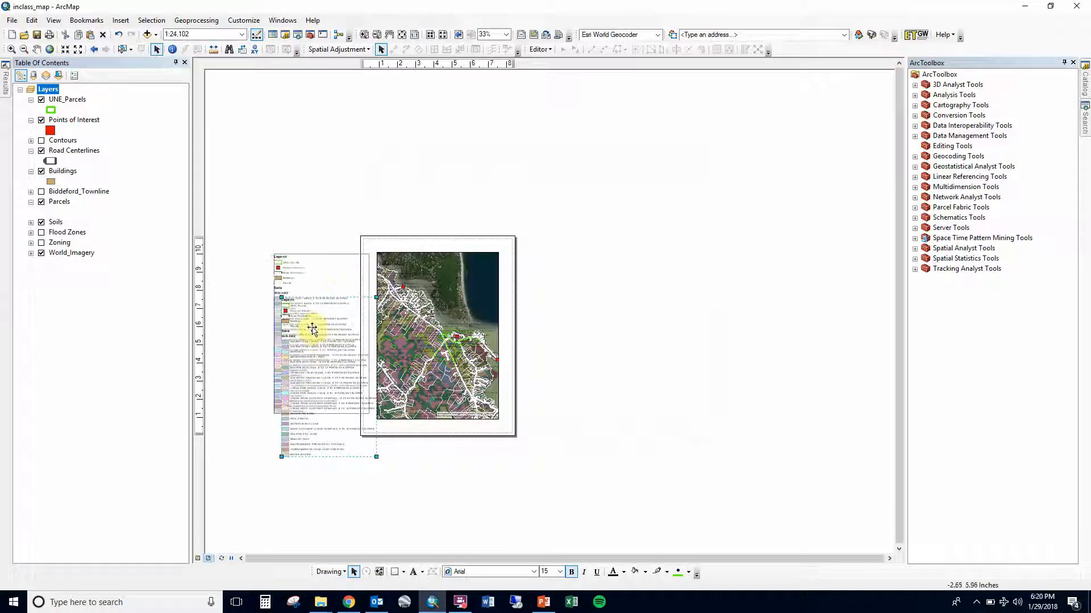
pyautogui.click(364, 35)
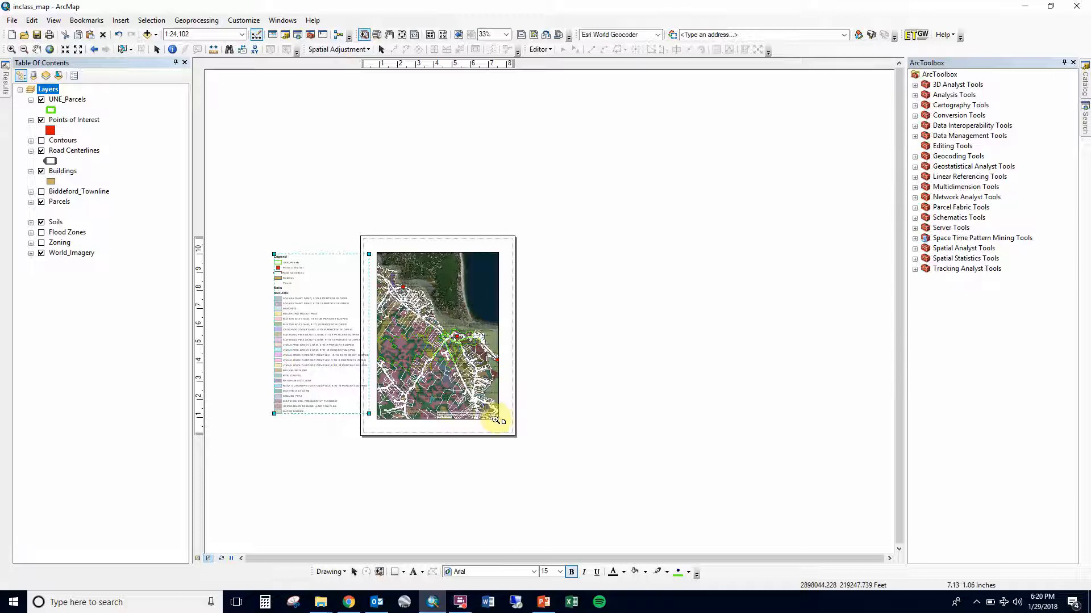
pyautogui.moveTo(496, 420); pyautogui.dragTo(507, 437)
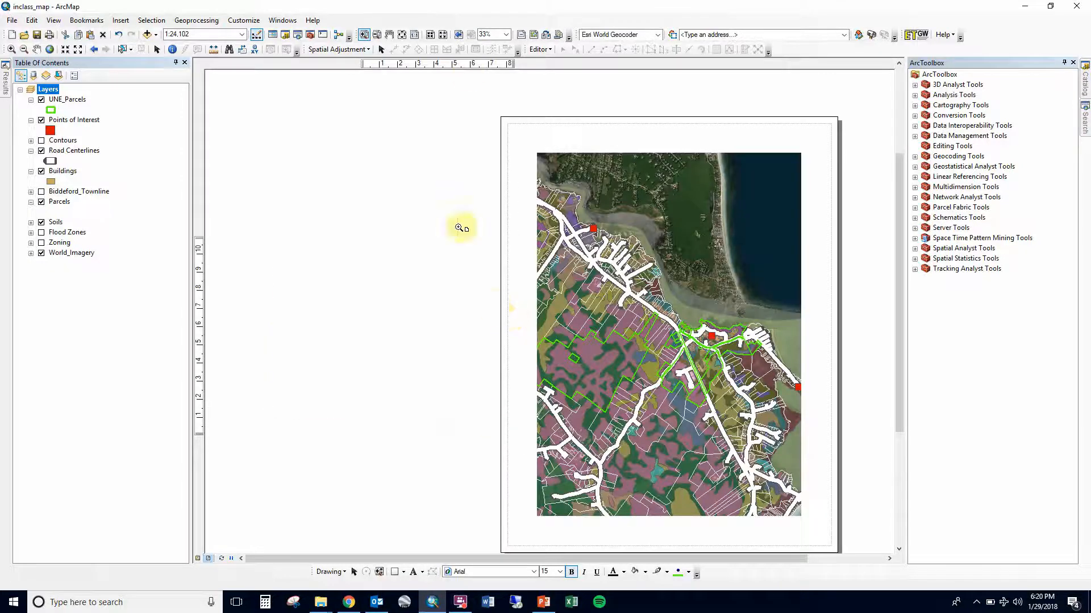
pyautogui.click(156, 50)
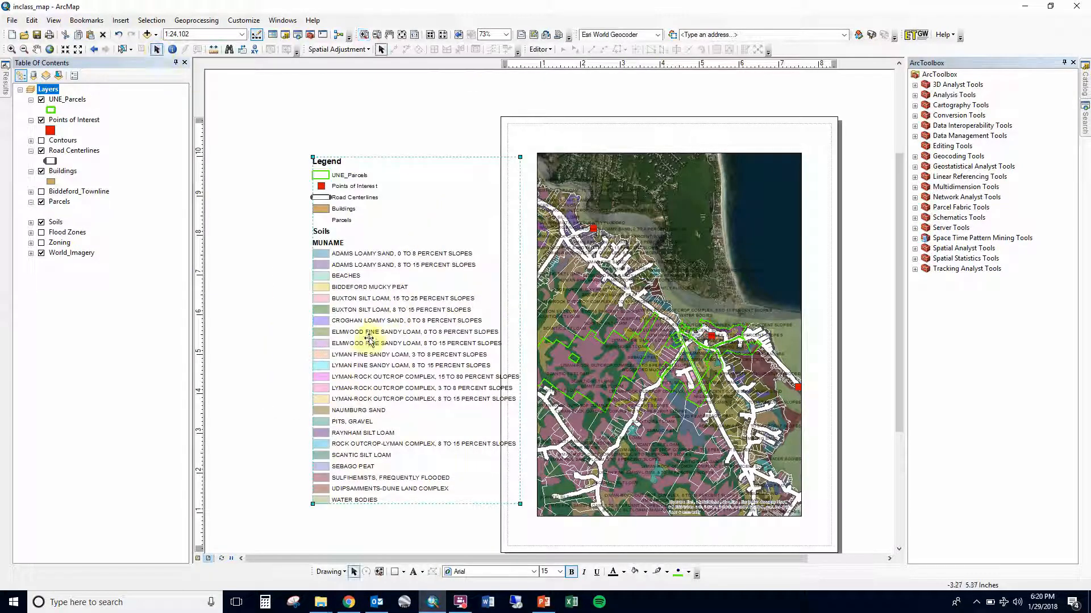
pyautogui.moveTo(345, 342); pyautogui.dragTo(357, 316)
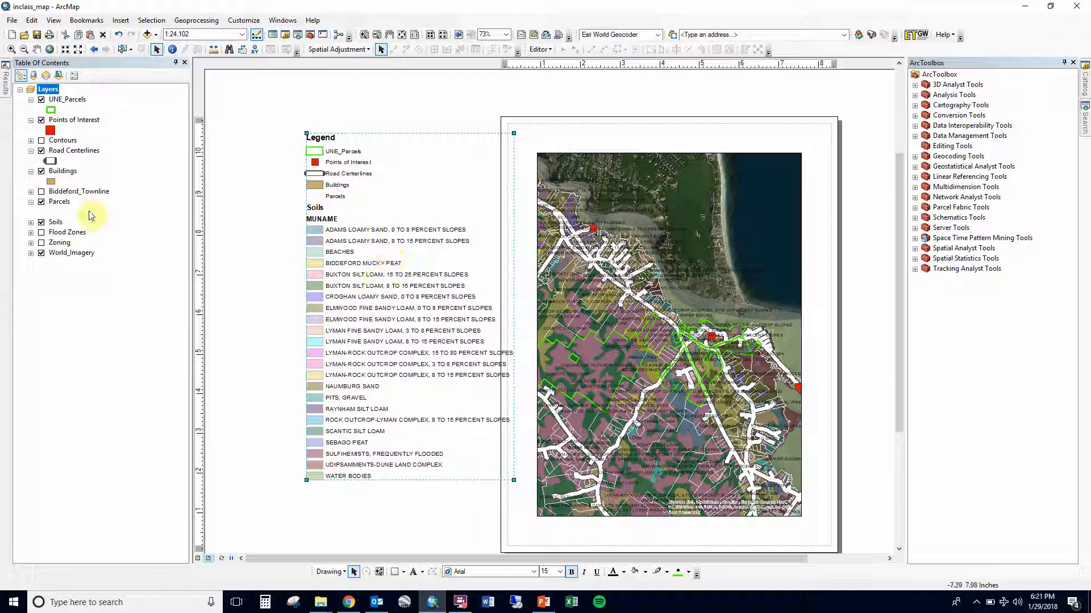
# - Examine the FARMCLAC, HELCLAC and DRAINAGEDS fields in the Soils attribute table as alternatives for classifying the layer
pyautogui.rightClick(57, 222)
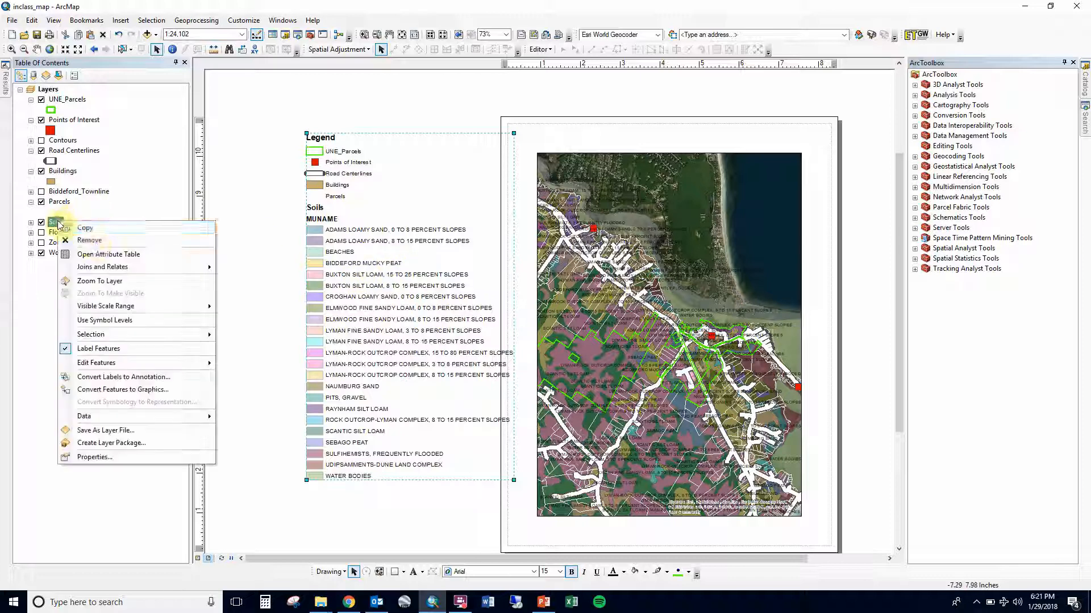
pyautogui.click(105, 251)
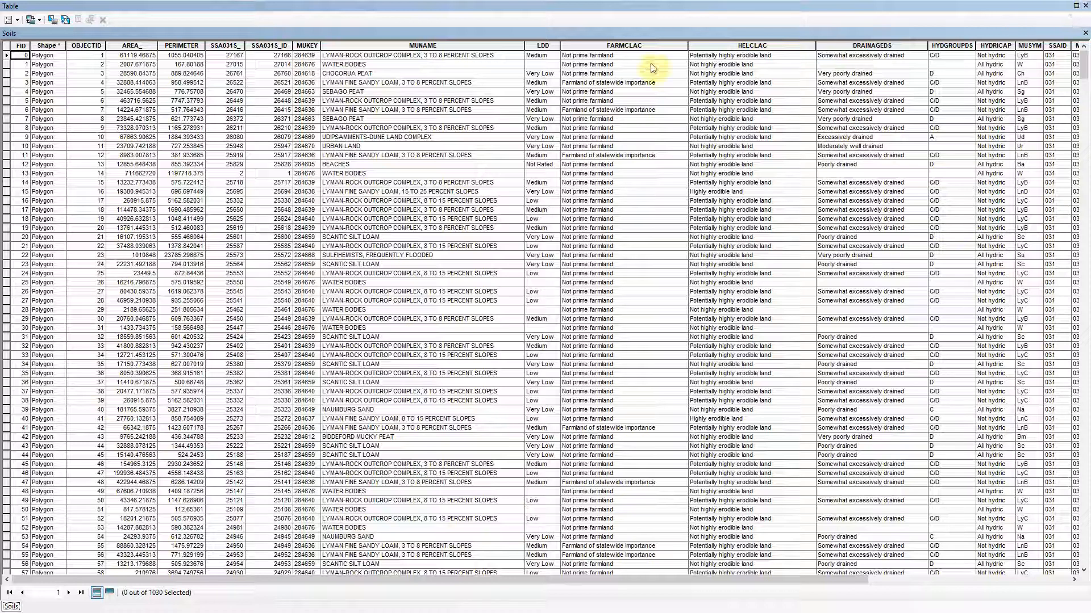
pyautogui.click(625, 47)
pyautogui.moveTo(625, 49); pyautogui.dragTo(859, 46)
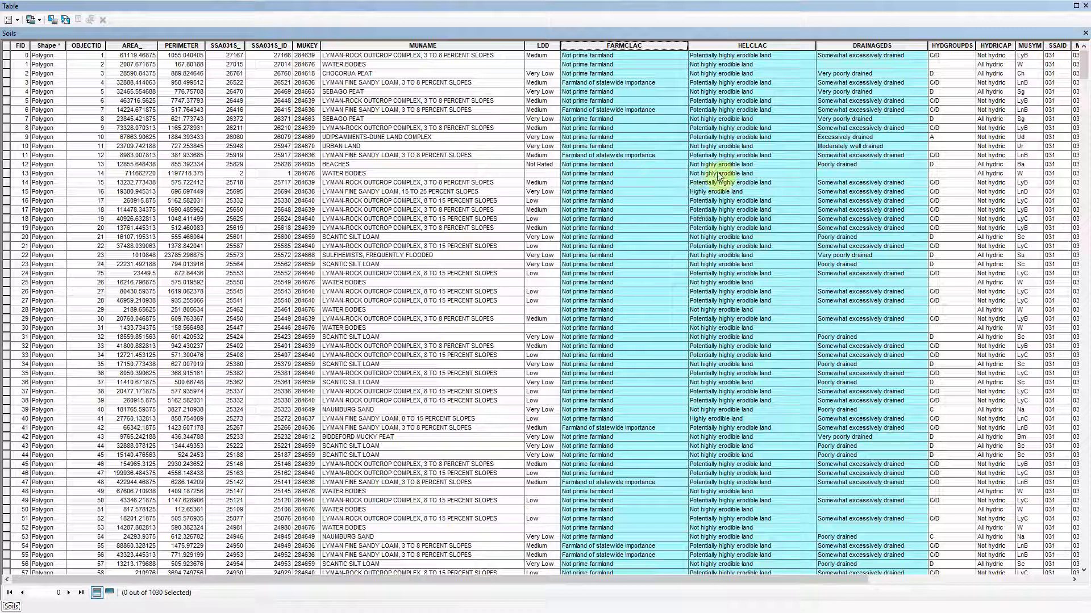
pyautogui.click(1085, 5)
# - Open the symbology settings in the Soils layer's properties
pyautogui.click(55, 222)
pyautogui.doubleClick(55, 222)
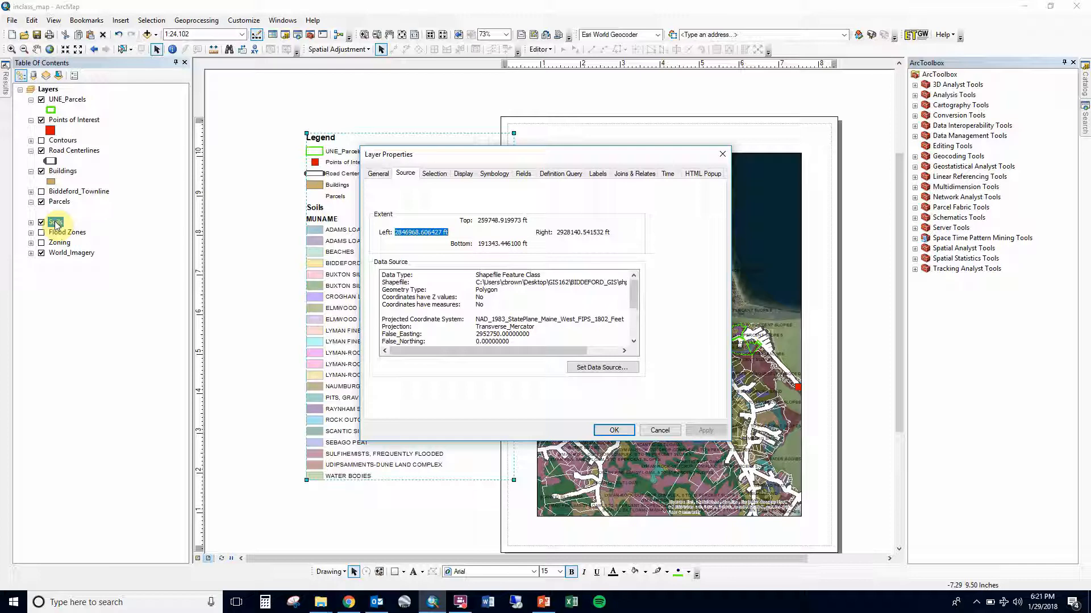
pyautogui.click(493, 175)
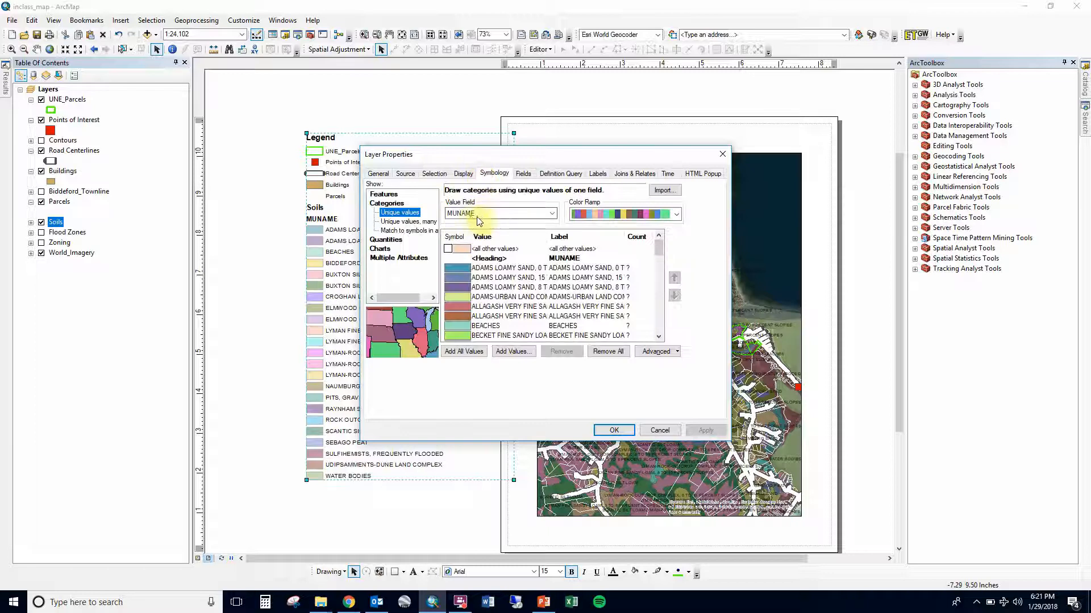
# - Set the Soils value field to FARMCLAC and add all its unique values
pyautogui.click(476, 216)
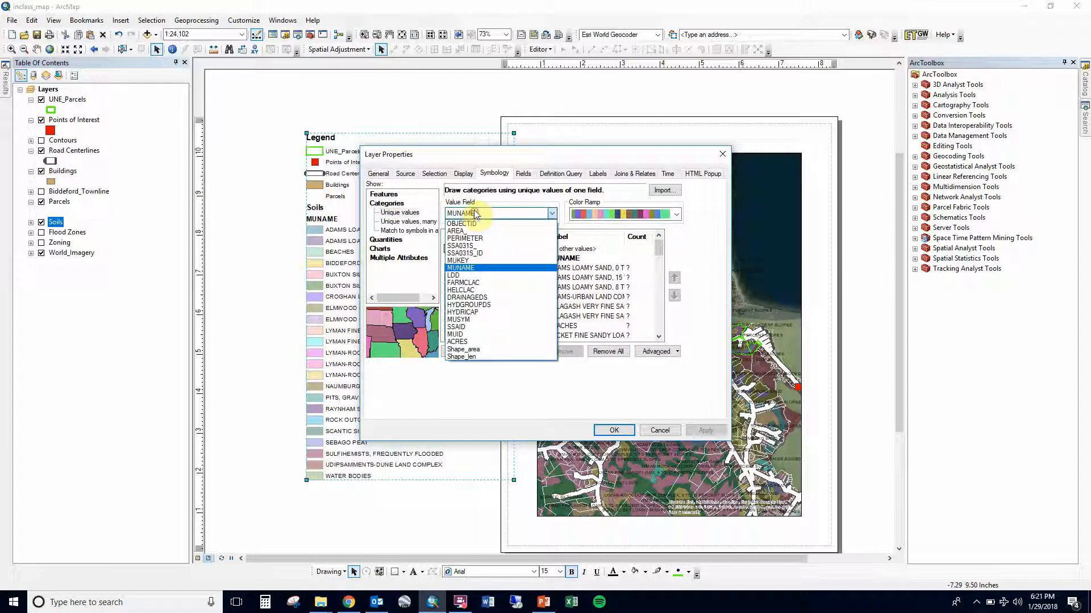
pyautogui.click(485, 282)
pyautogui.click(464, 352)
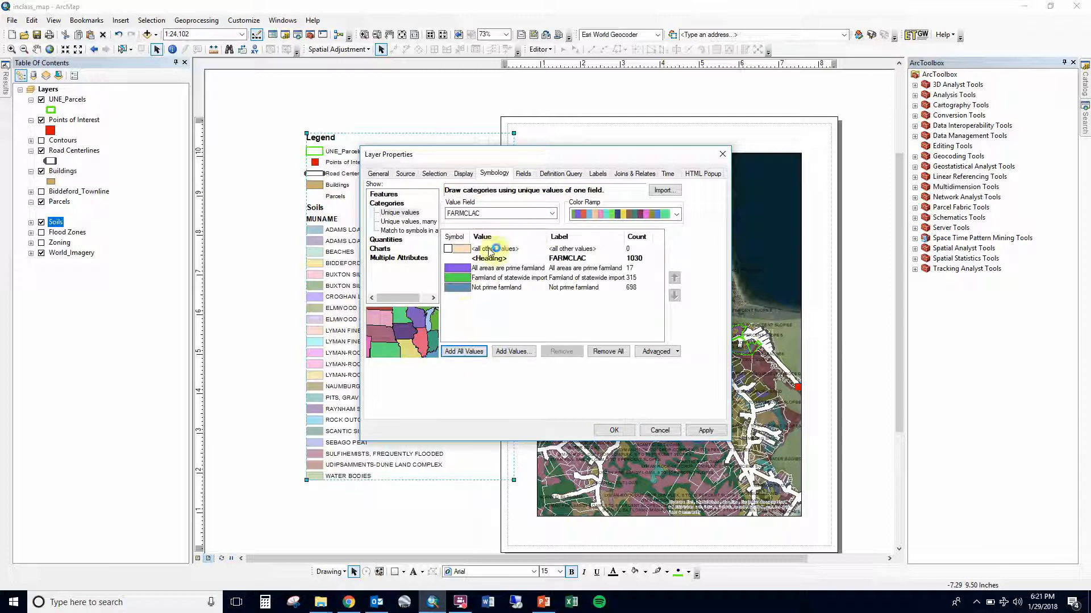
# - Symbolize the Soils layer by unique values of the HELCLAC field, with all values added
pyautogui.click(498, 214)
pyautogui.click(472, 290)
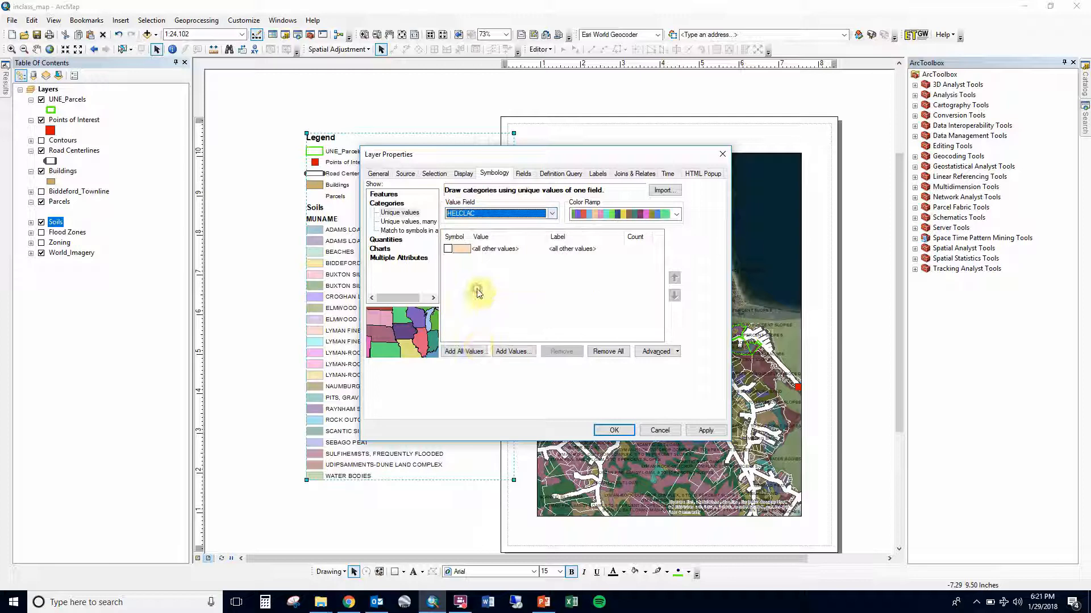
pyautogui.click(468, 352)
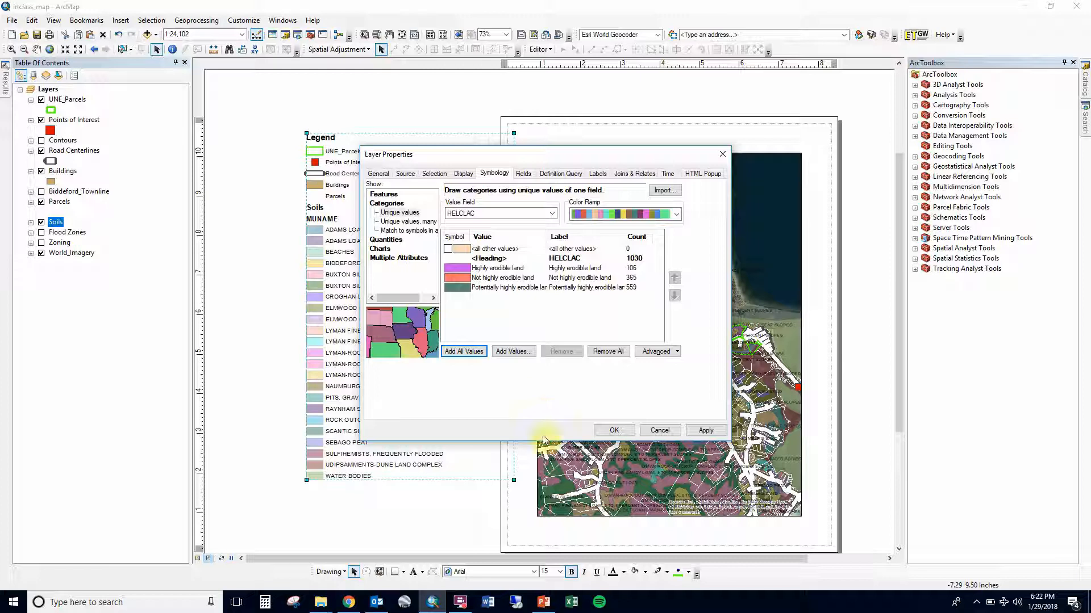
pyautogui.click(611, 431)
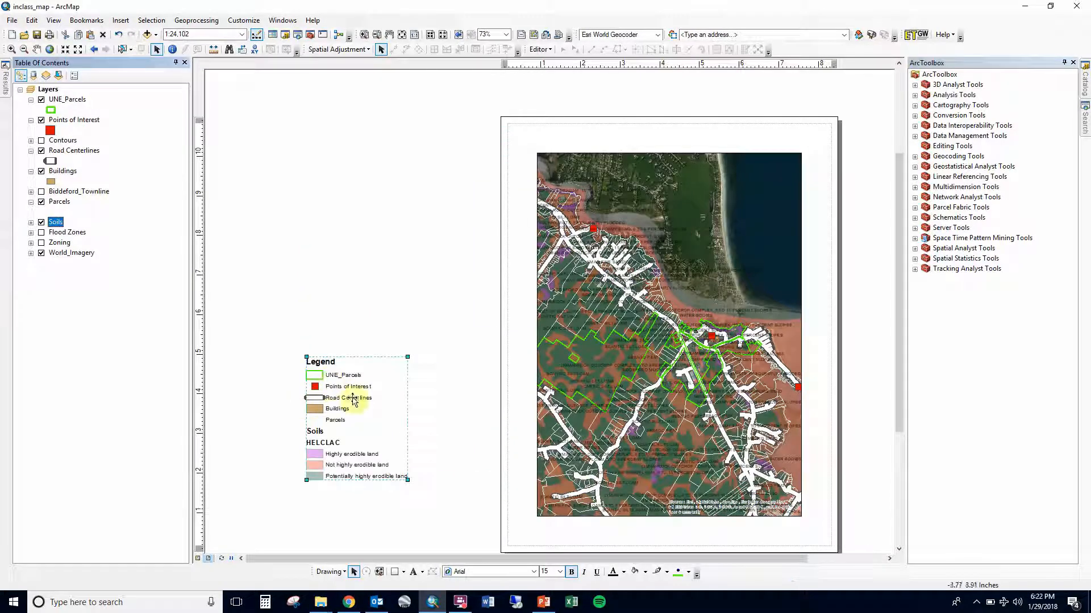
# - Move the legend up closer to the map frame and show the feature count for its Buildings item
pyautogui.moveTo(347, 399); pyautogui.dragTo(419, 244)
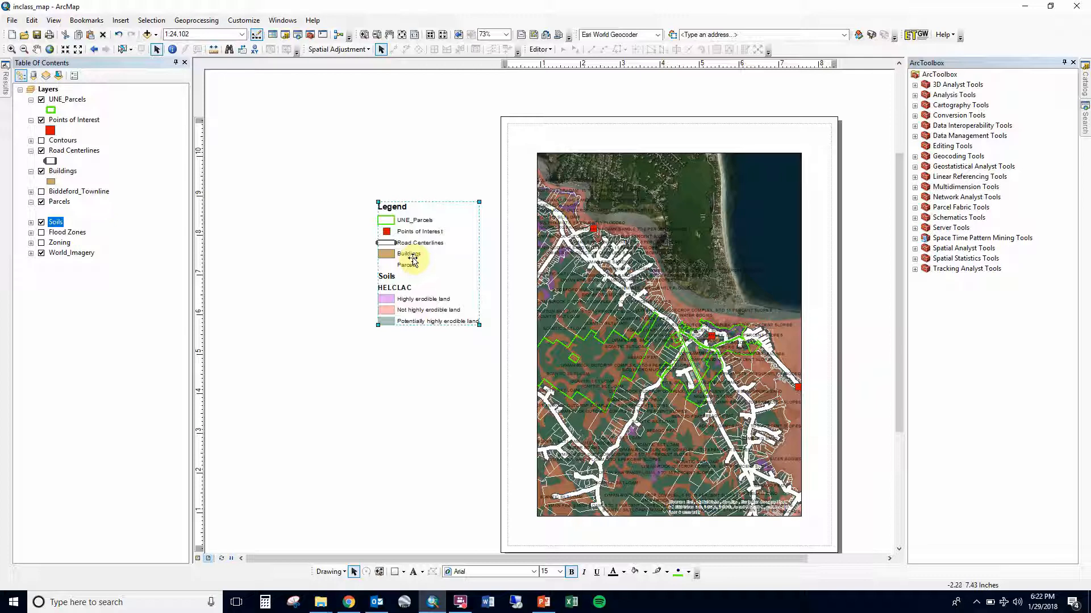
pyautogui.click(409, 300)
pyautogui.doubleClick(409, 300)
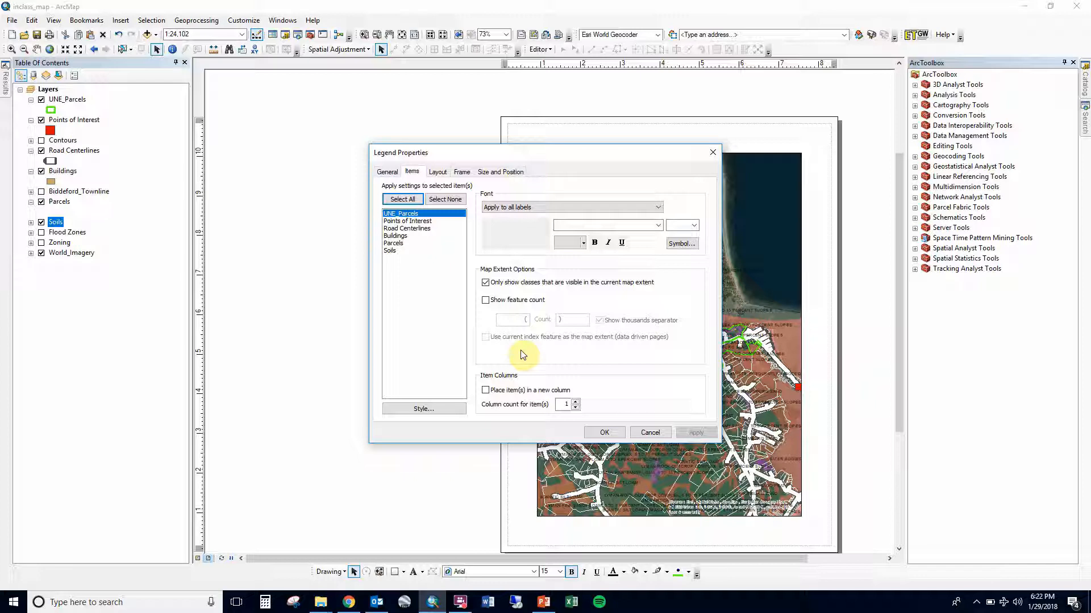
pyautogui.click(417, 223)
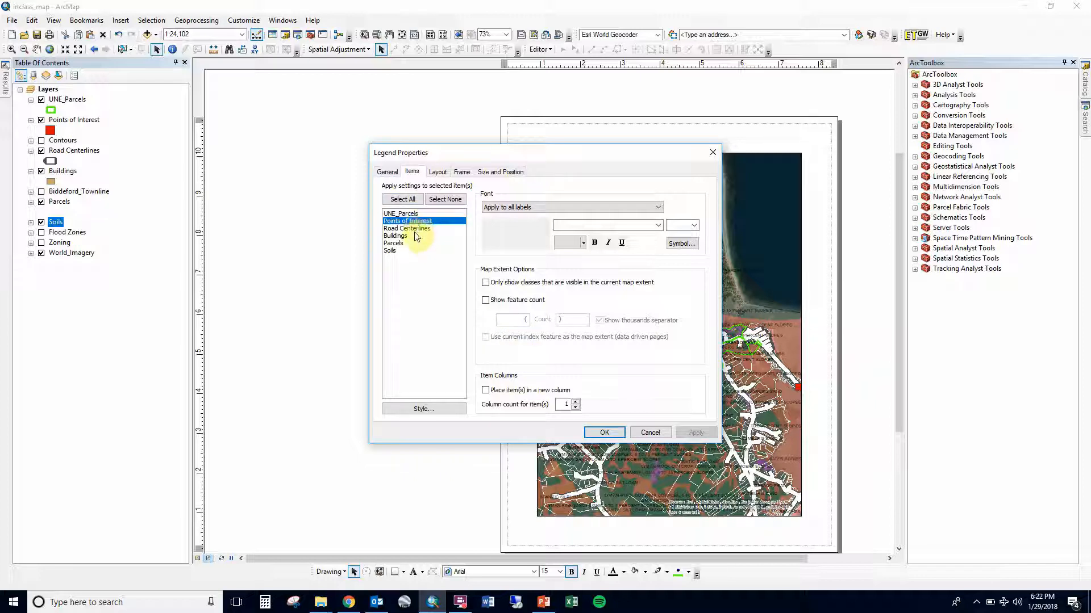
pyautogui.click(416, 236)
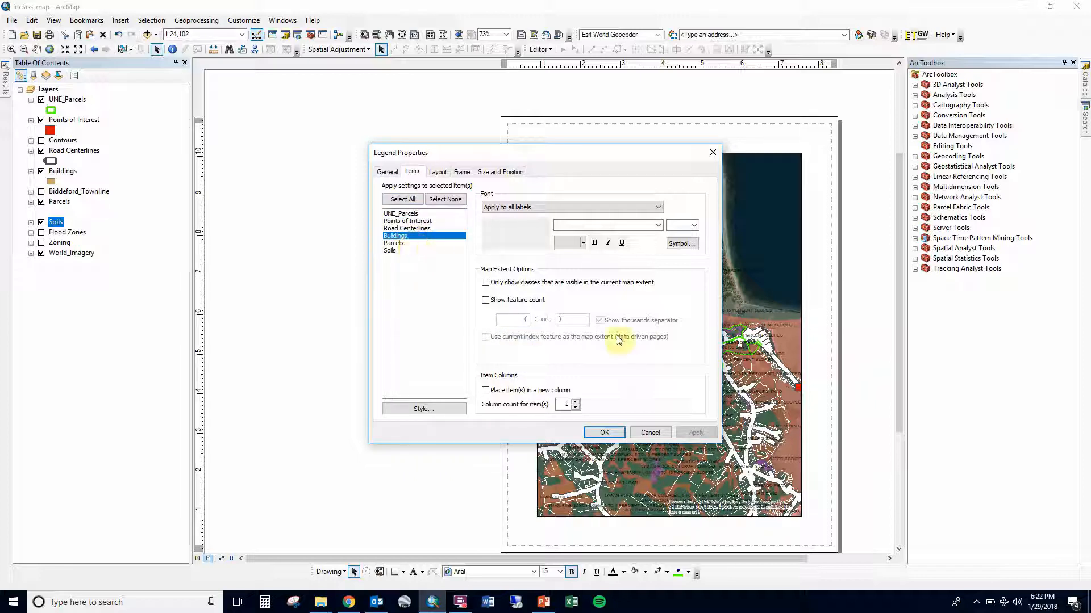
pyautogui.click(500, 309)
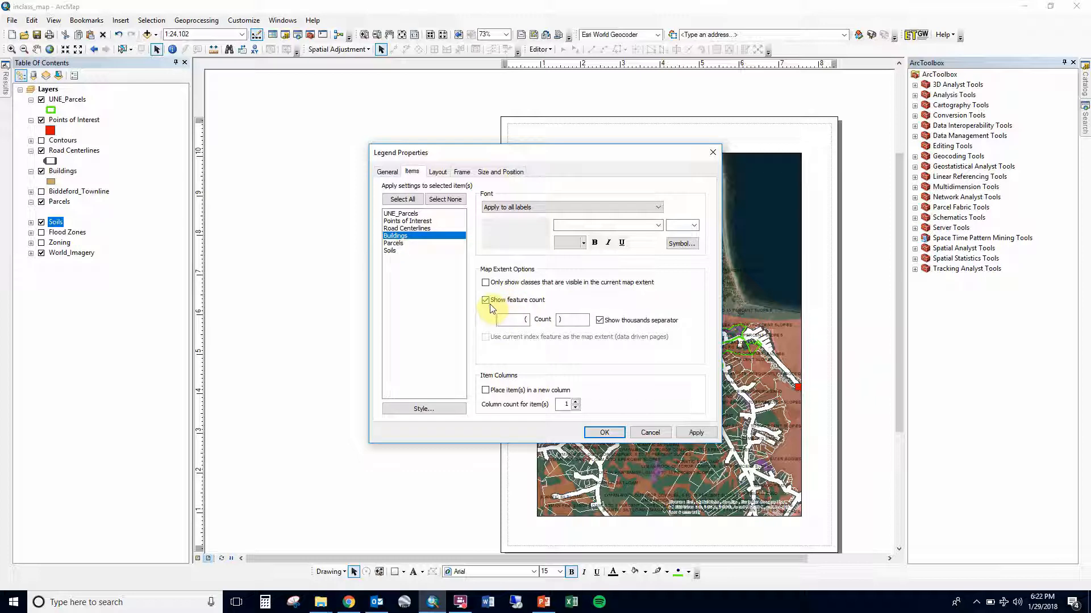
pyautogui.moveTo(553, 153); pyautogui.dragTo(721, 119)
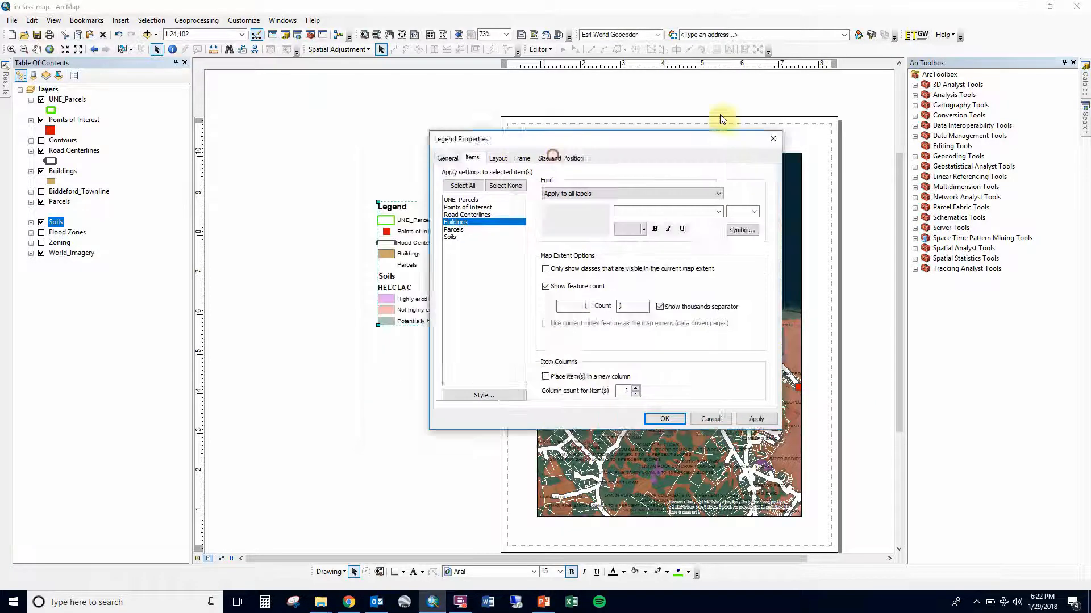
pyautogui.click(878, 390)
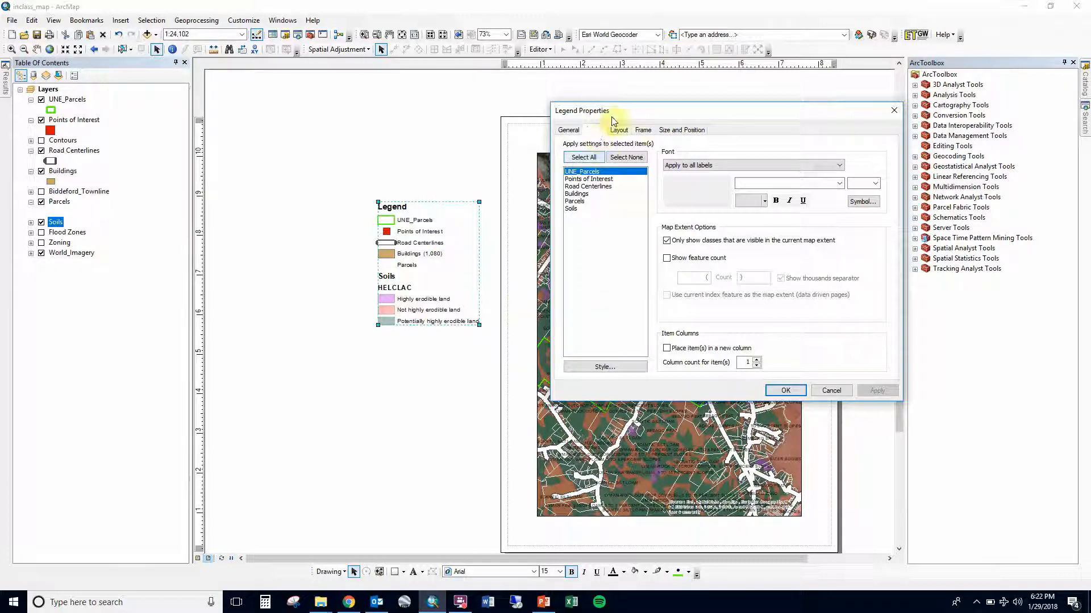
# - Change the legend's default area patch to the Urbanized Area shape
pyautogui.moveTo(625, 111); pyautogui.dragTo(539, 142)
pyautogui.click(482, 161)
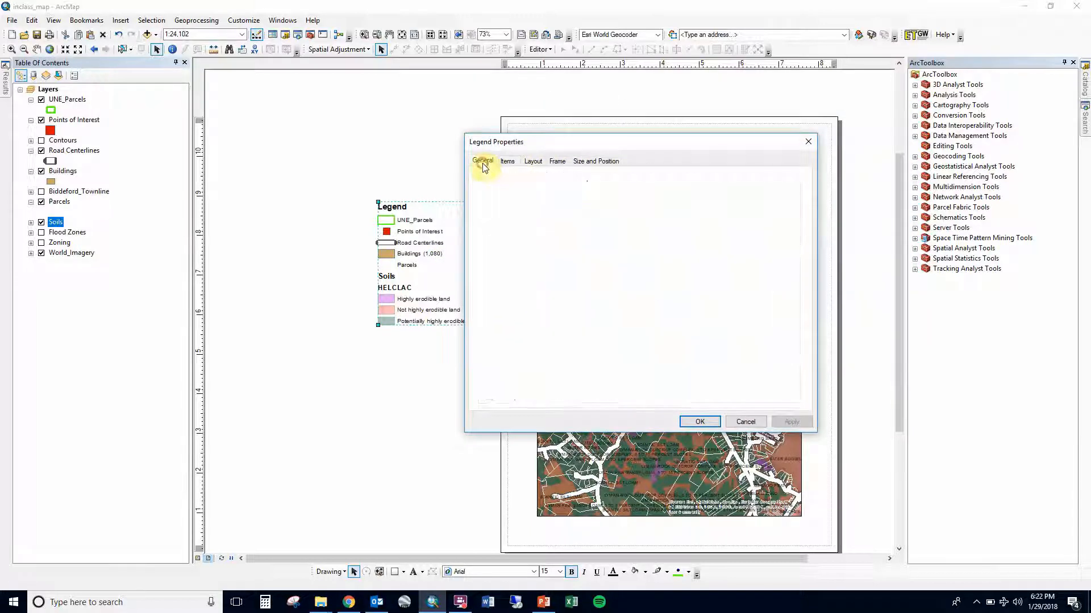
pyautogui.click(536, 164)
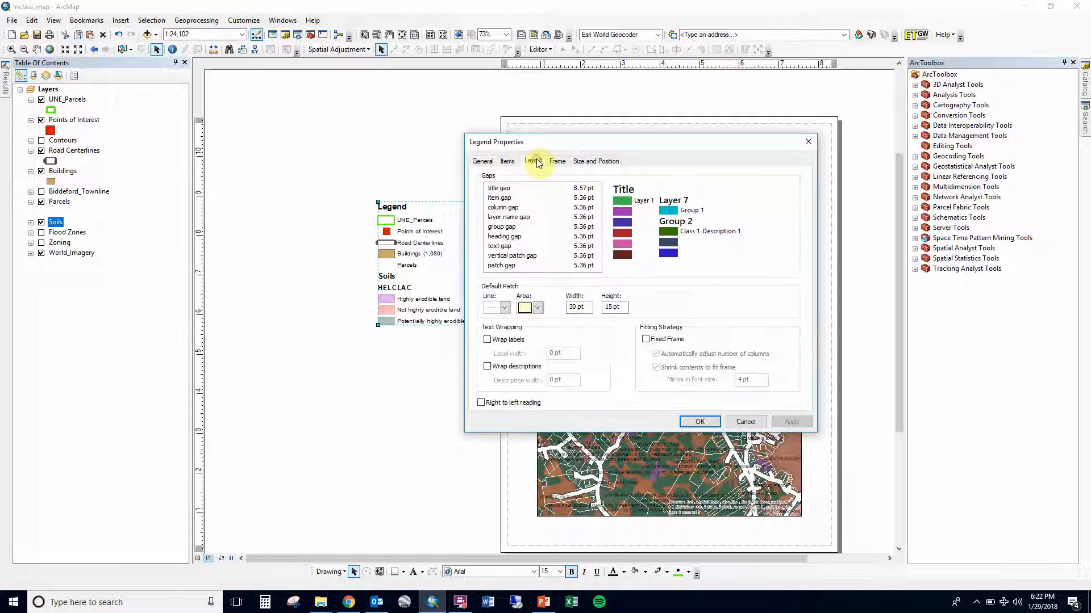
pyautogui.click(538, 308)
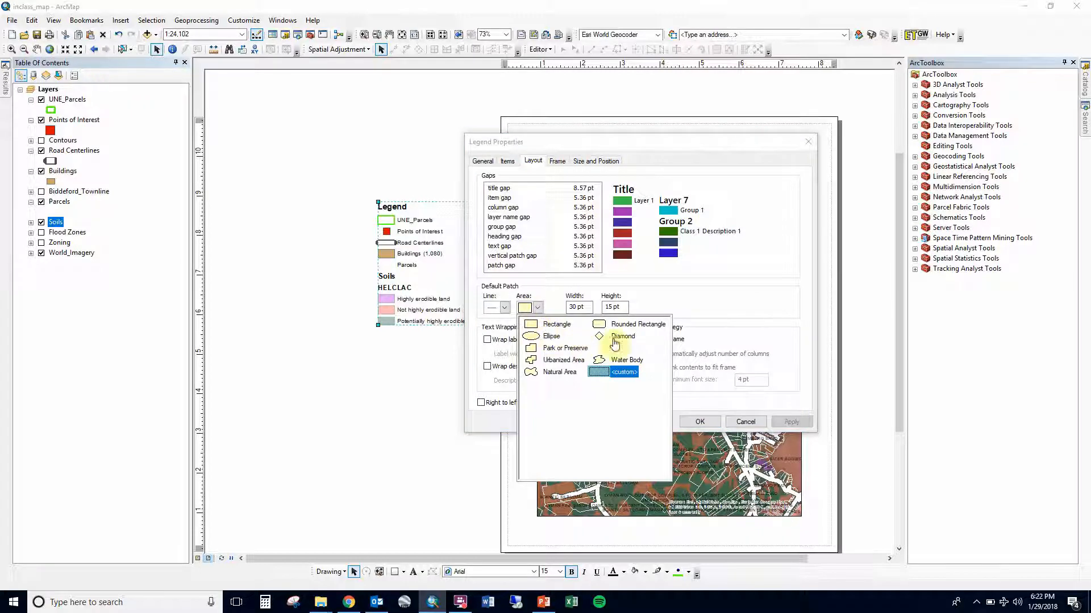
pyautogui.click(564, 361)
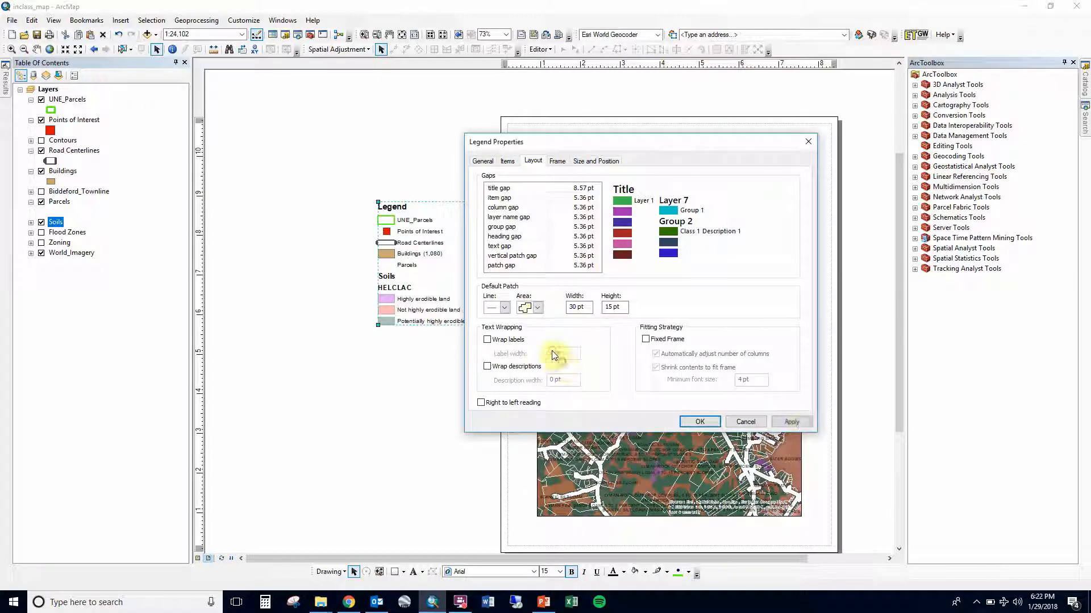
pyautogui.click(792, 423)
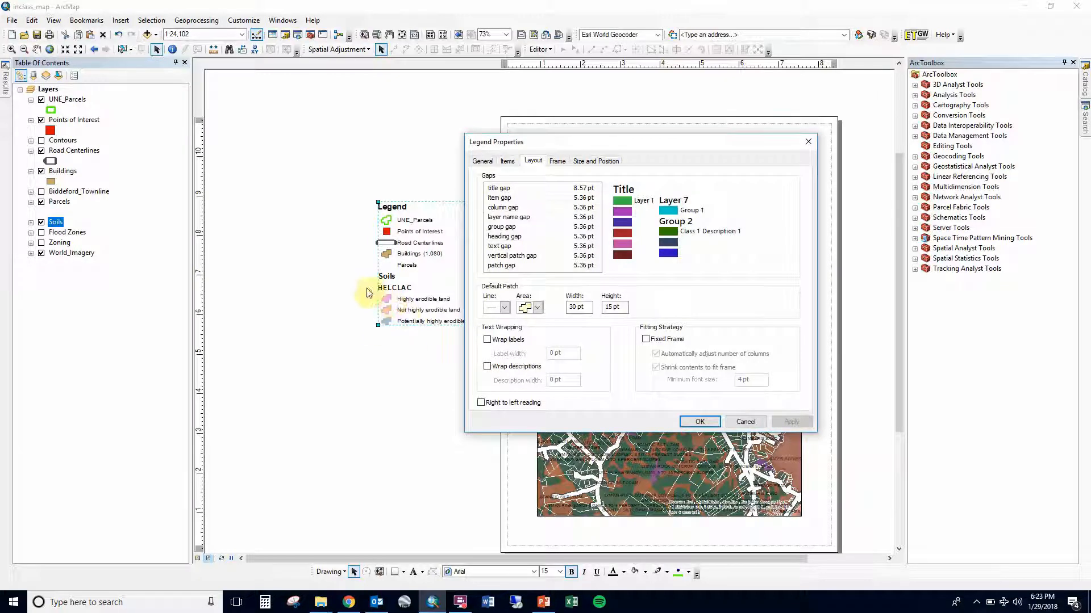
# - Change the legend's default line patch to Incline
pyautogui.click(504, 309)
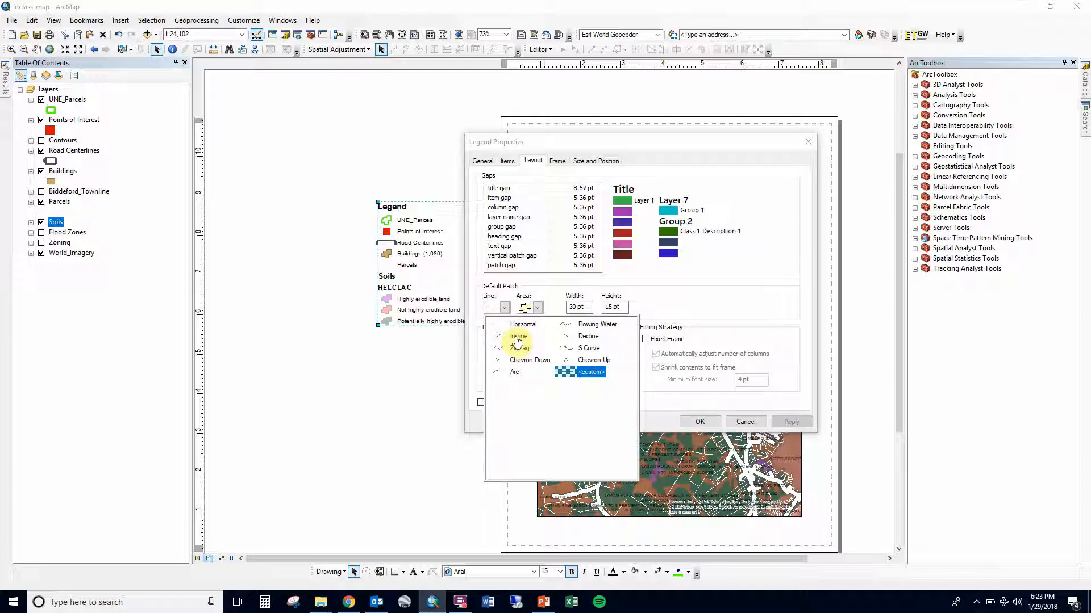
pyautogui.click(517, 337)
pyautogui.click(792, 422)
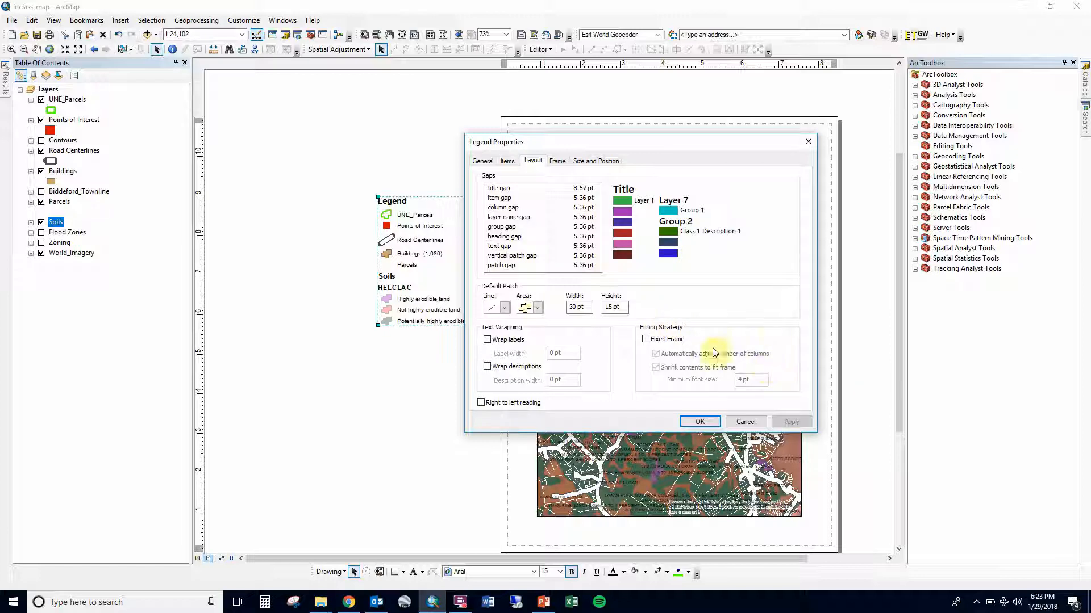
# - Hide the legend's title through its general properties
pyautogui.click(481, 162)
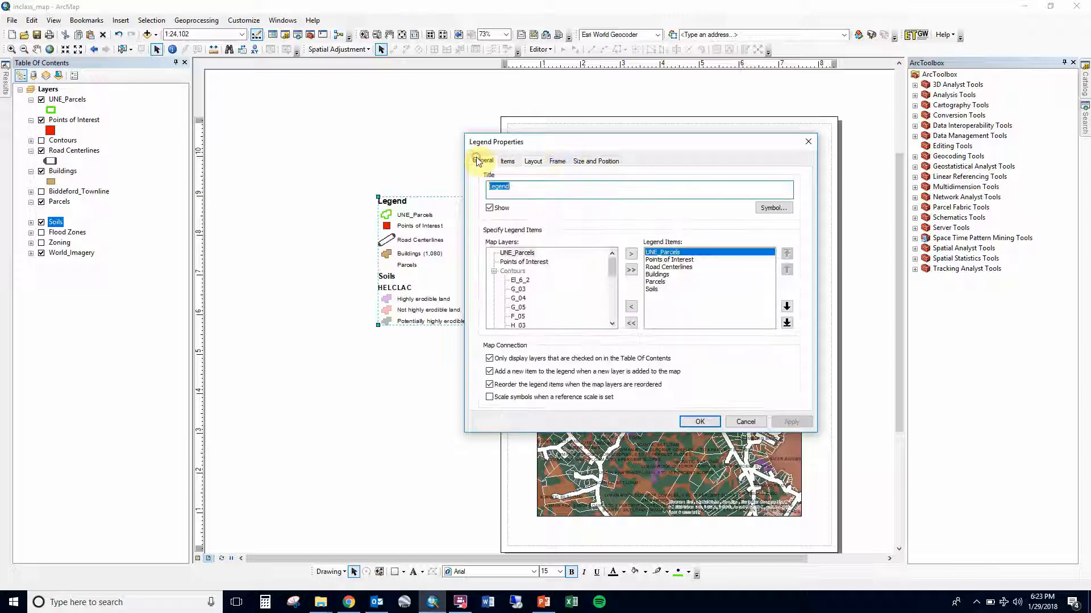
pyautogui.click(500, 209)
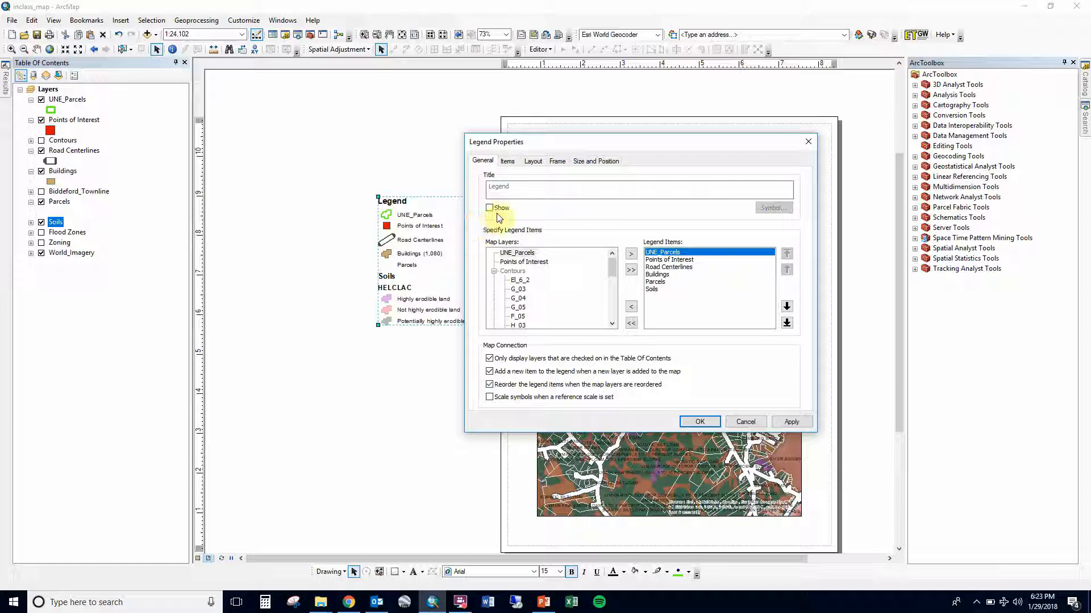
pyautogui.click(699, 422)
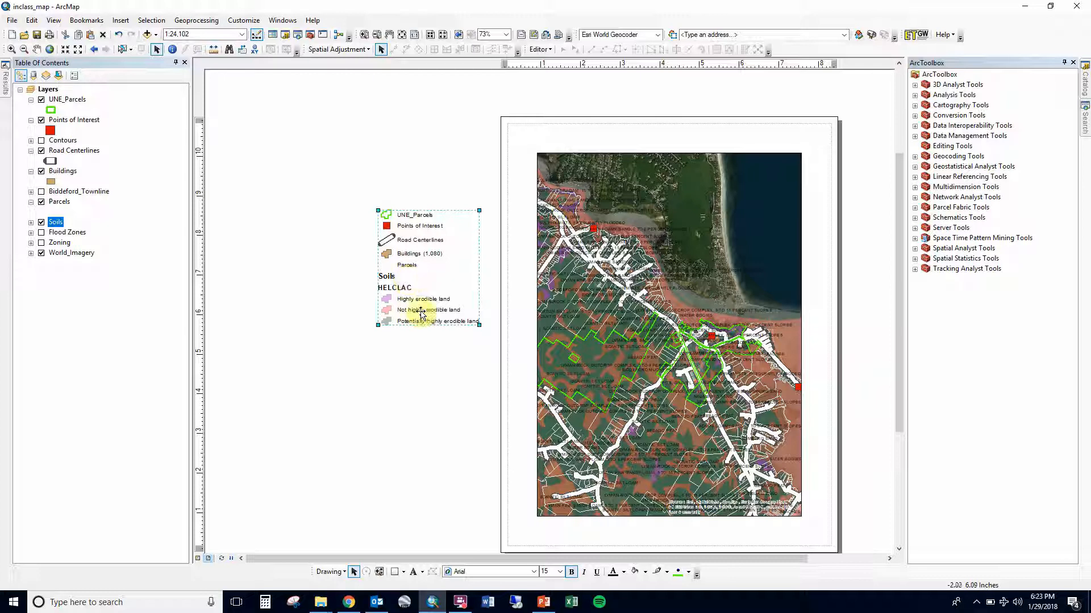
# - Move the legend to the upper blank area away from the page and place a duplicate between it and the page
pyautogui.moveTo(413, 284); pyautogui.dragTo(284, 188)
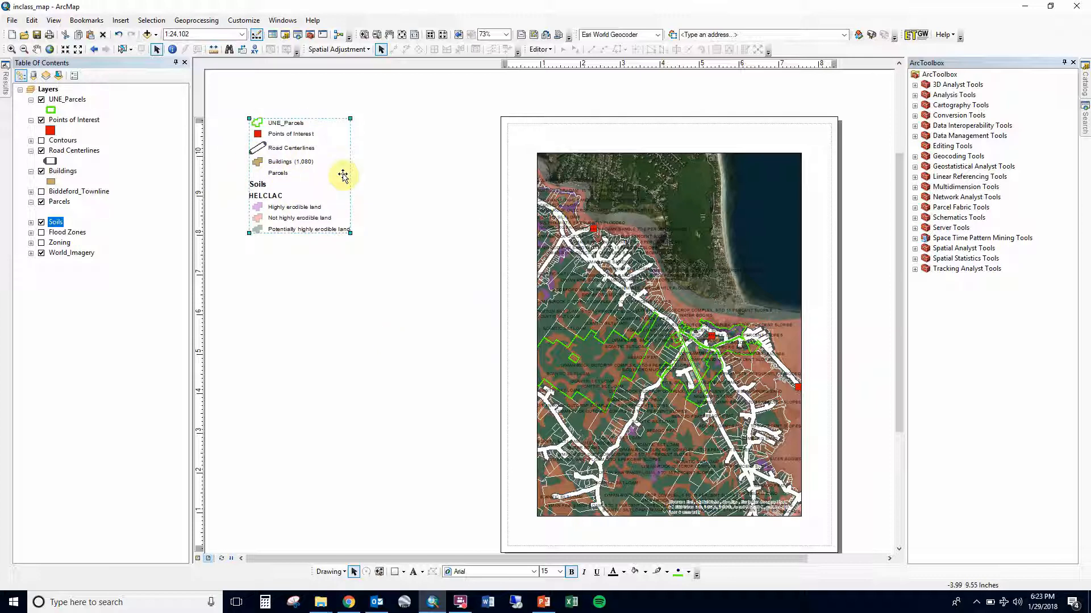
pyautogui.moveTo(326, 172); pyautogui.dragTo(403, 169)
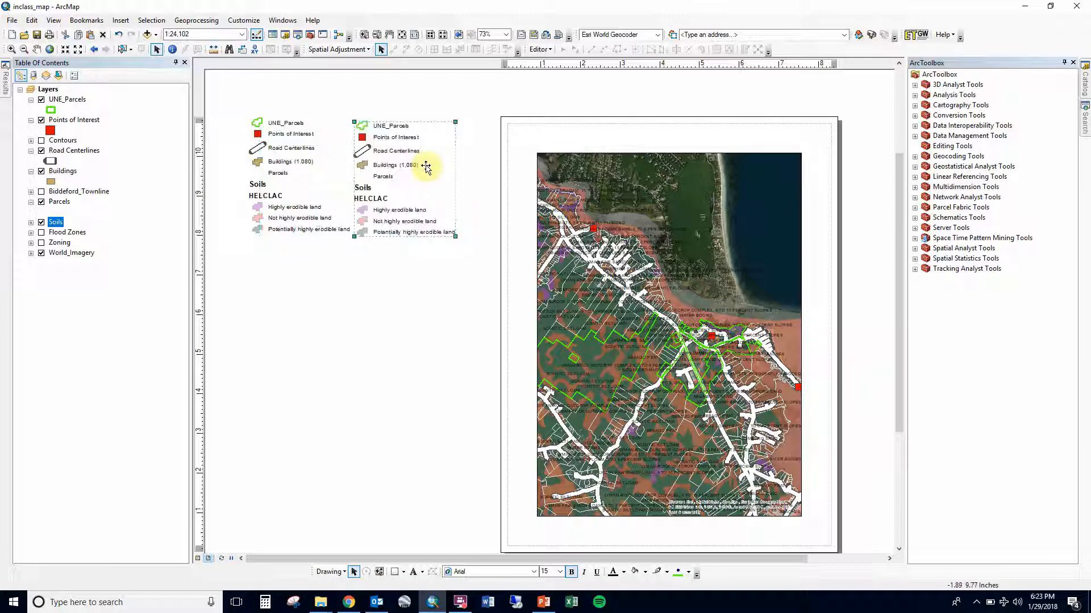
# - Convert the duplicate legend to graphics and ungroup it into separate entries
pyautogui.rightClick(427, 169)
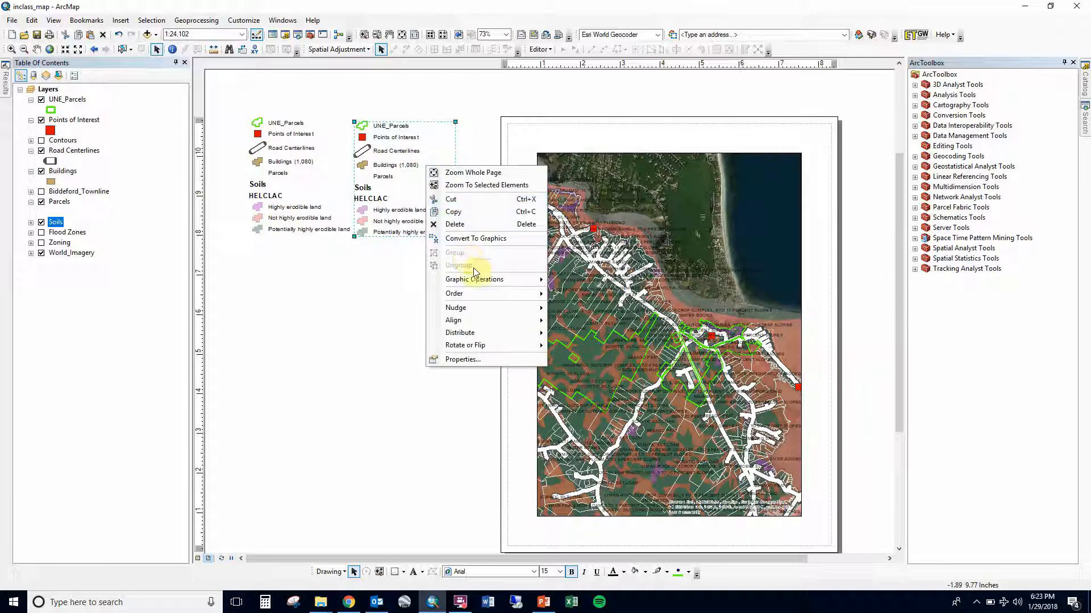
pyautogui.click(490, 240)
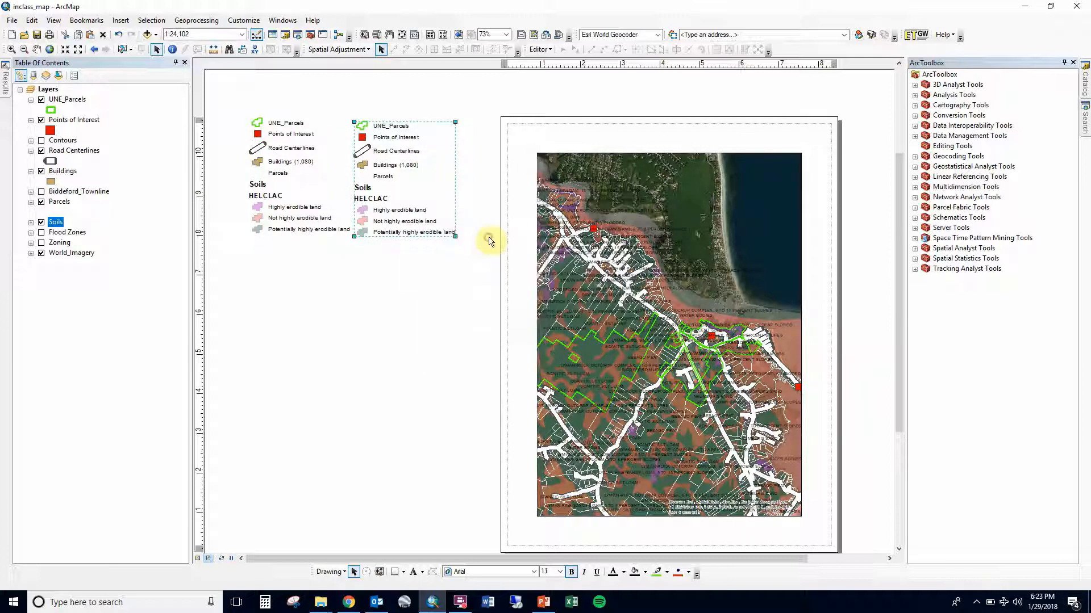
pyautogui.rightClick(379, 161)
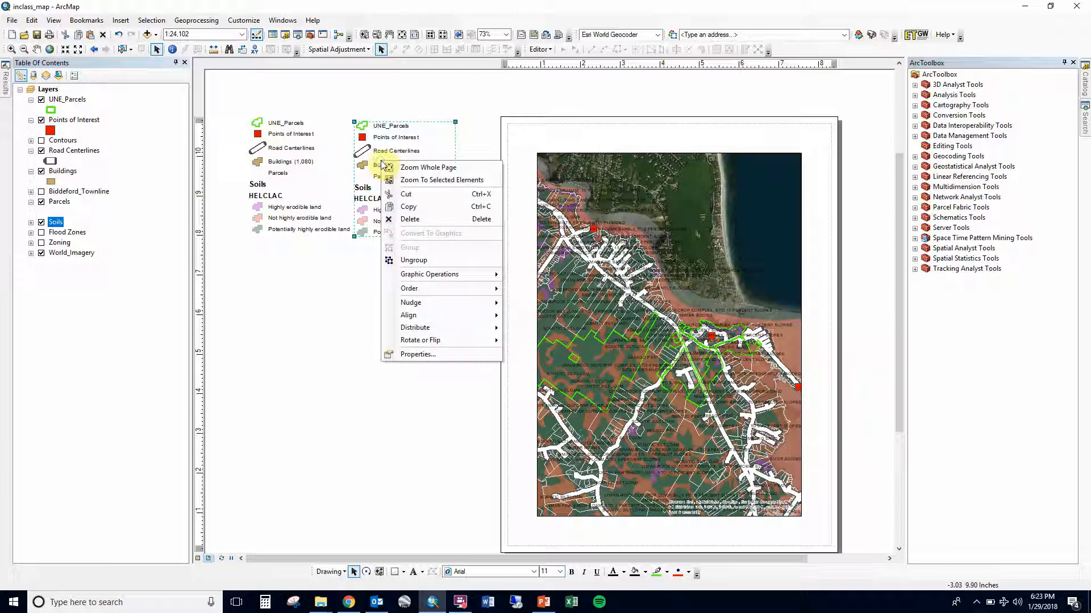
pyautogui.click(442, 261)
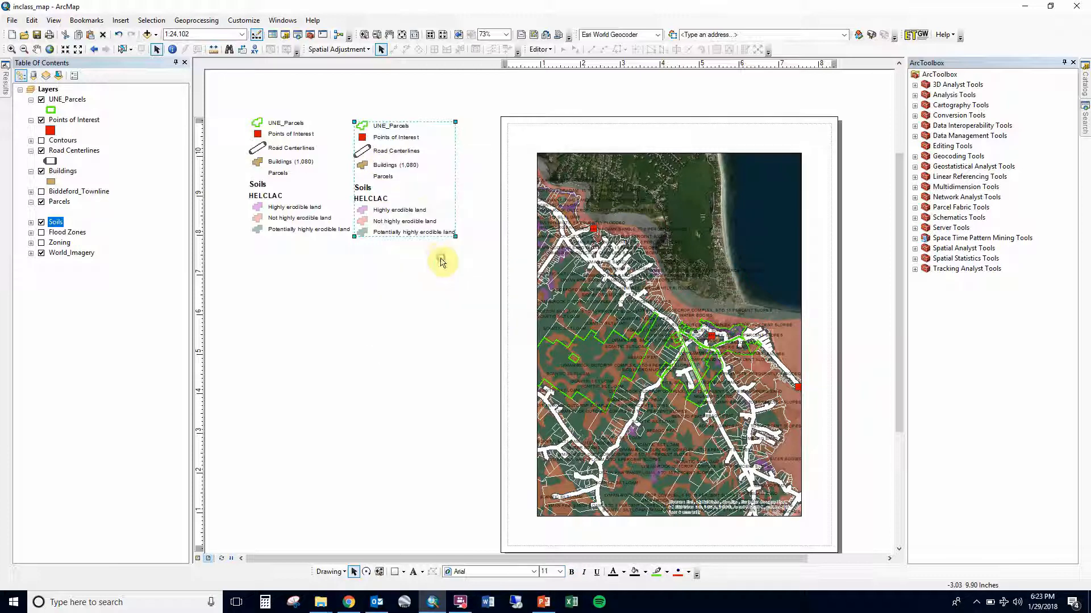
pyautogui.click(384, 127)
pyautogui.click(375, 111)
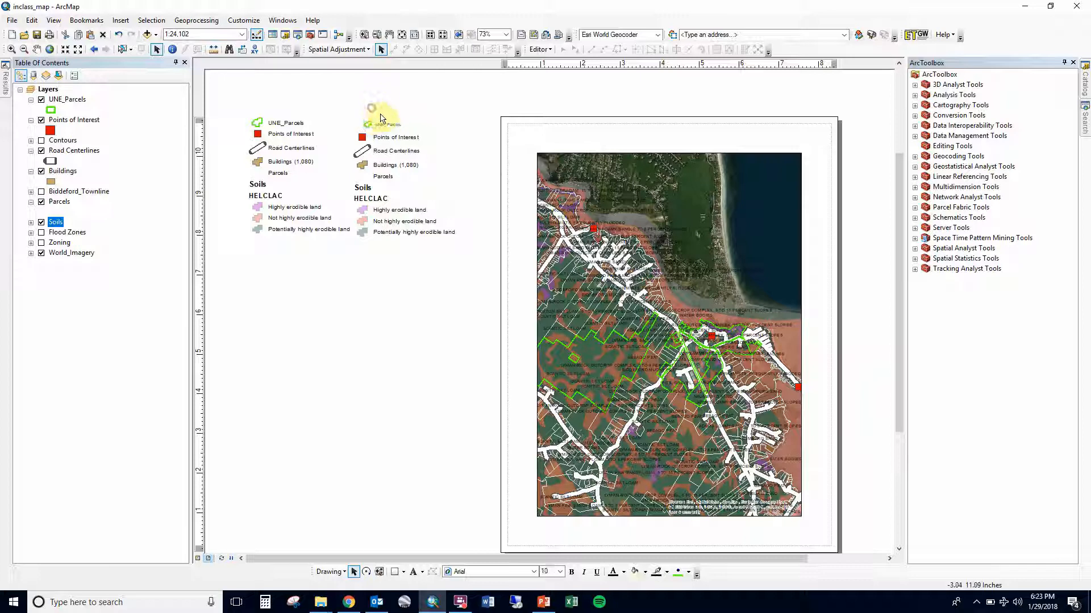
pyautogui.hotkey('ctrl', 'z')
# - Select all the ungrouped duplicate legend entries together and move them below and beside the original legend
pyautogui.click(370, 100)
pyautogui.moveTo(371, 100); pyautogui.dragTo(490, 253)
pyautogui.moveTo(417, 235); pyautogui.dragTo(435, 357)
pyautogui.click(337, 282)
# - Move and enlarge the map frame to span the page width below a blank strip, and turn off the Soils layer's labels
pyautogui.moveTo(607, 273); pyautogui.dragTo(584, 294)
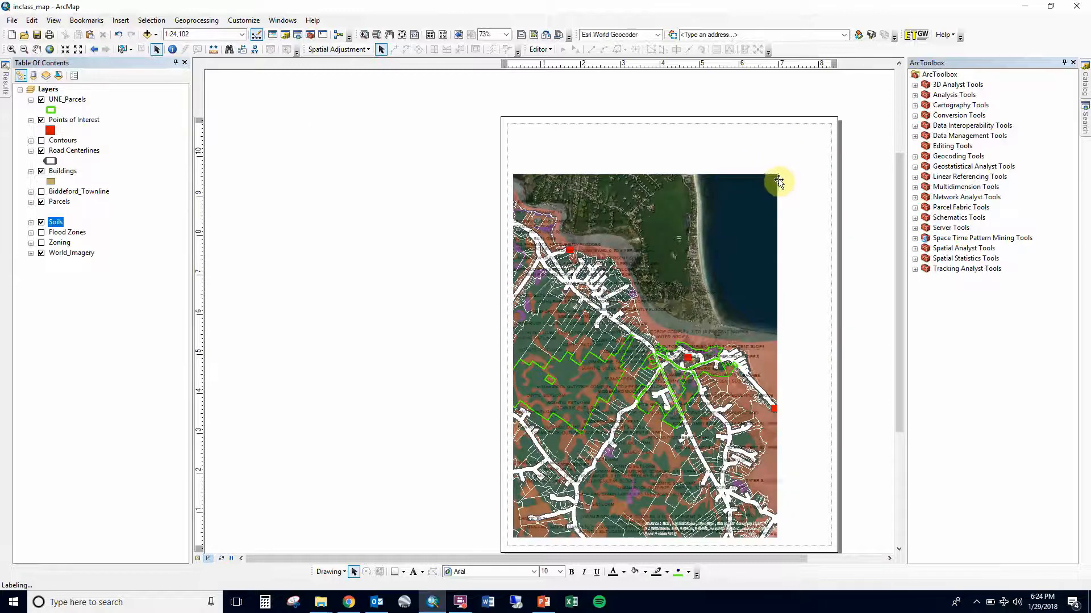
pyautogui.moveTo(778, 175); pyautogui.dragTo(827, 182)
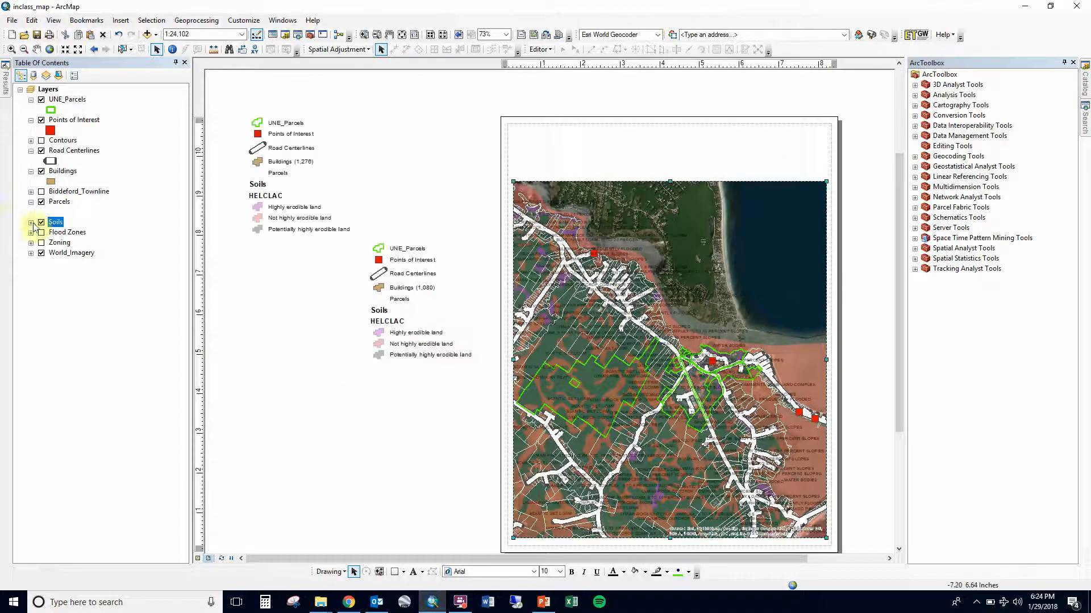
pyautogui.rightClick(59, 223)
pyautogui.click(100, 349)
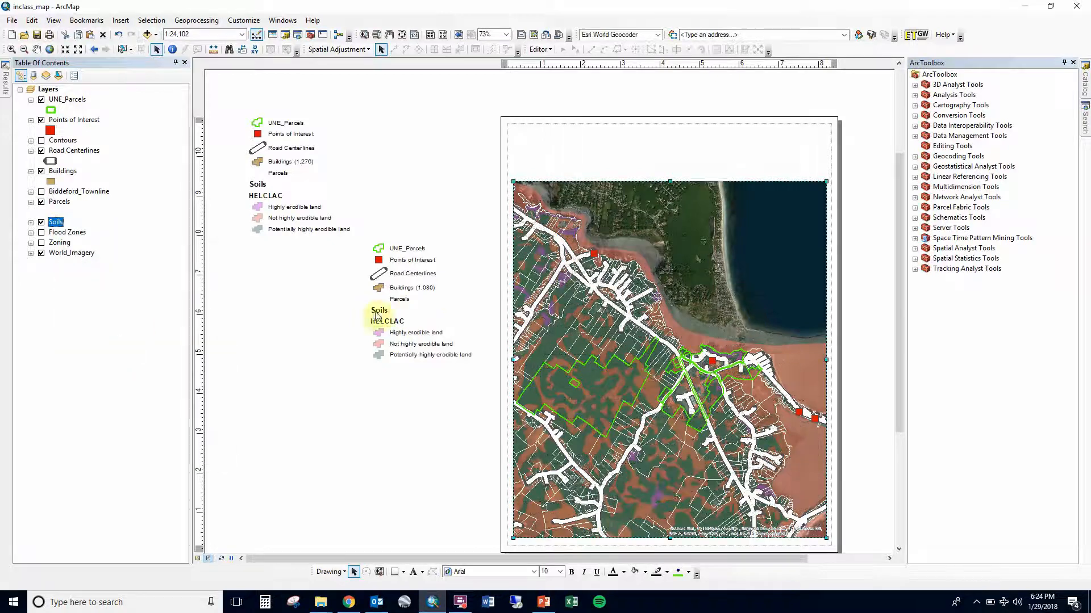
# - Arrange the HELCLAC heading with its classes and the other layer entries in side-by-side columns in the blank strip above the map
pyautogui.moveTo(425, 355); pyautogui.dragTo(750, 171)
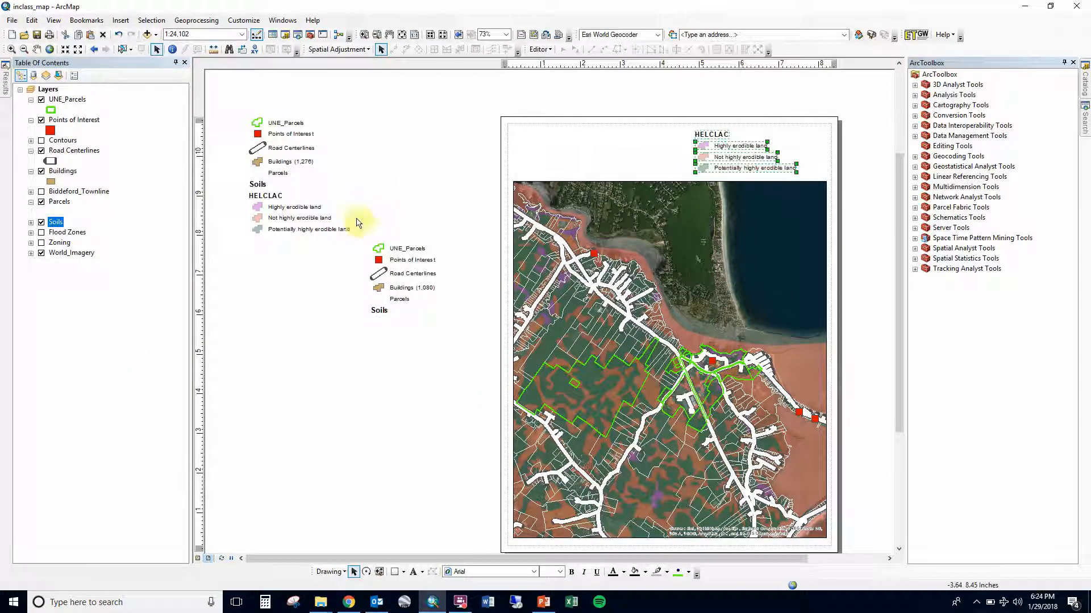
pyautogui.moveTo(354, 232); pyautogui.dragTo(459, 304)
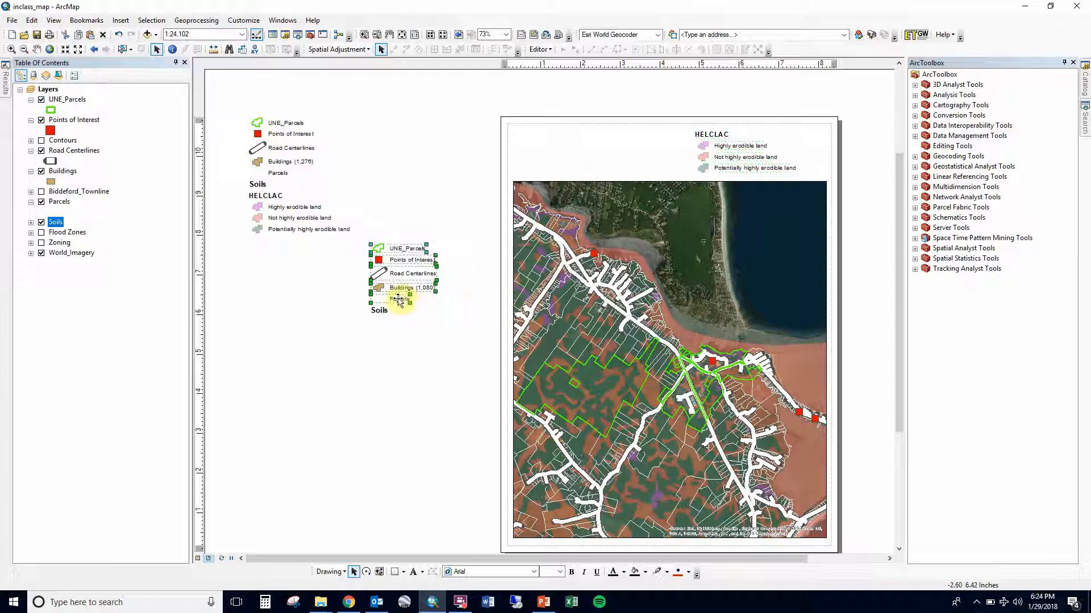
pyautogui.moveTo(394, 296); pyautogui.dragTo(659, 137)
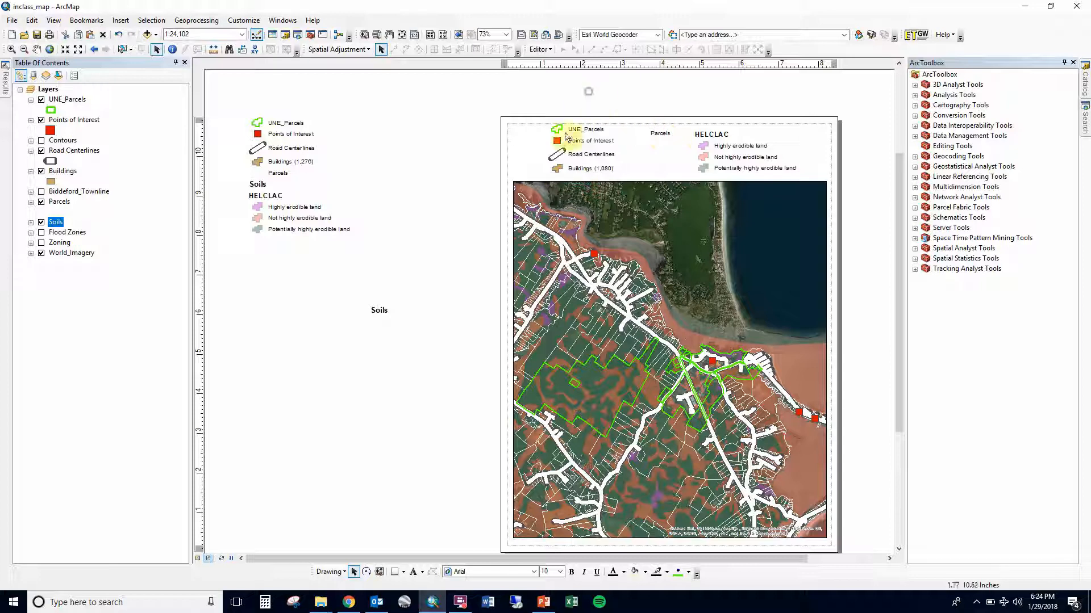
pyautogui.click(273, 141)
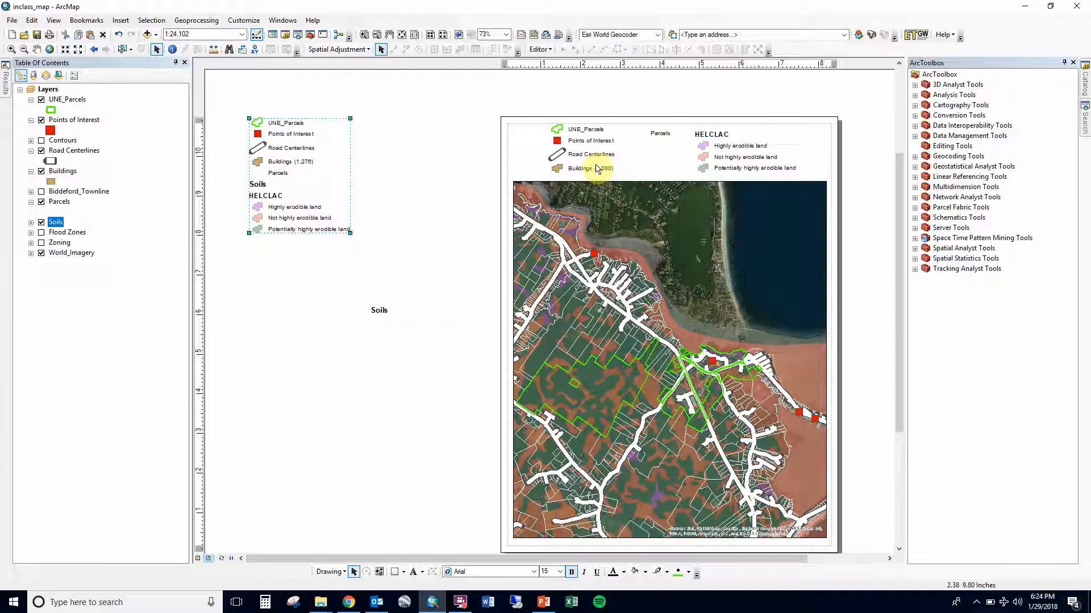
# - Ungroup the Highly erodible land entry above the map into its patch and its label
pyautogui.click(730, 149)
pyautogui.rightClick(729, 147)
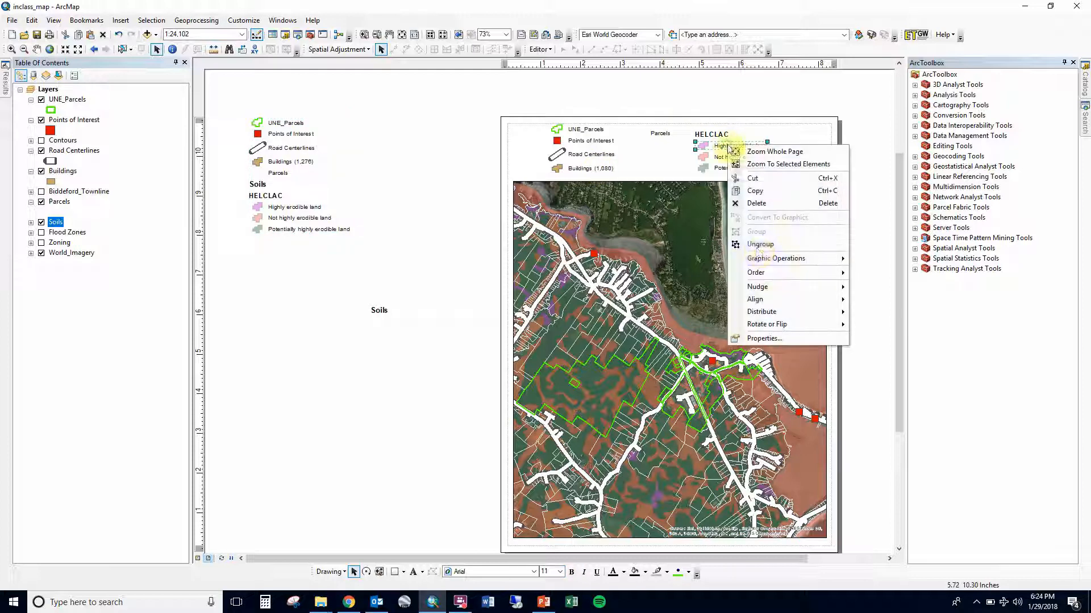
pyautogui.click(756, 246)
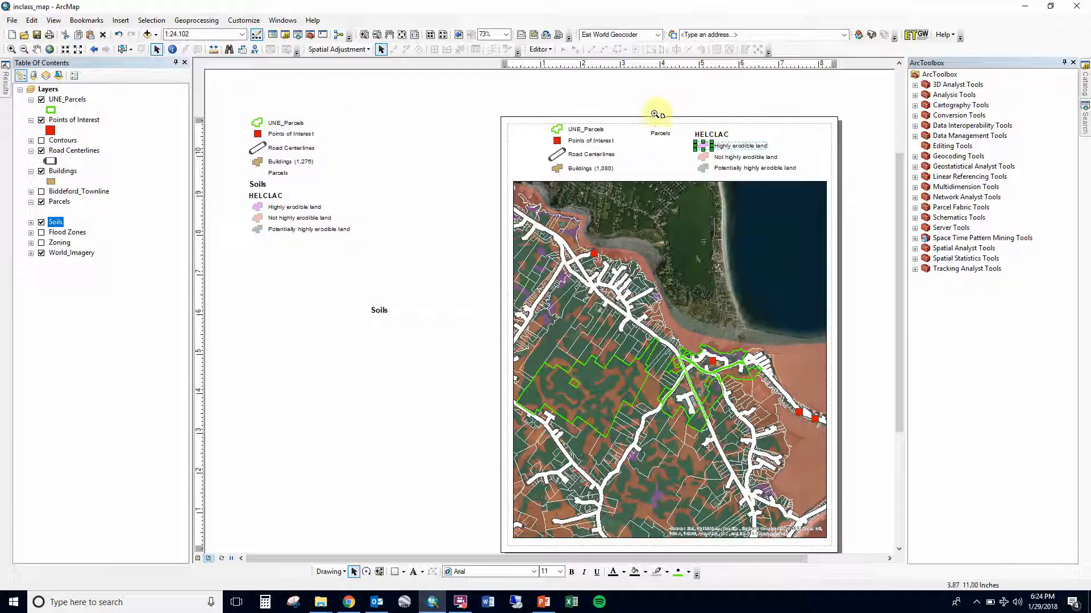
# - Move the Highly erodible land patch away from its label and make the patch narrower
pyautogui.scroll(3, 805, 220)
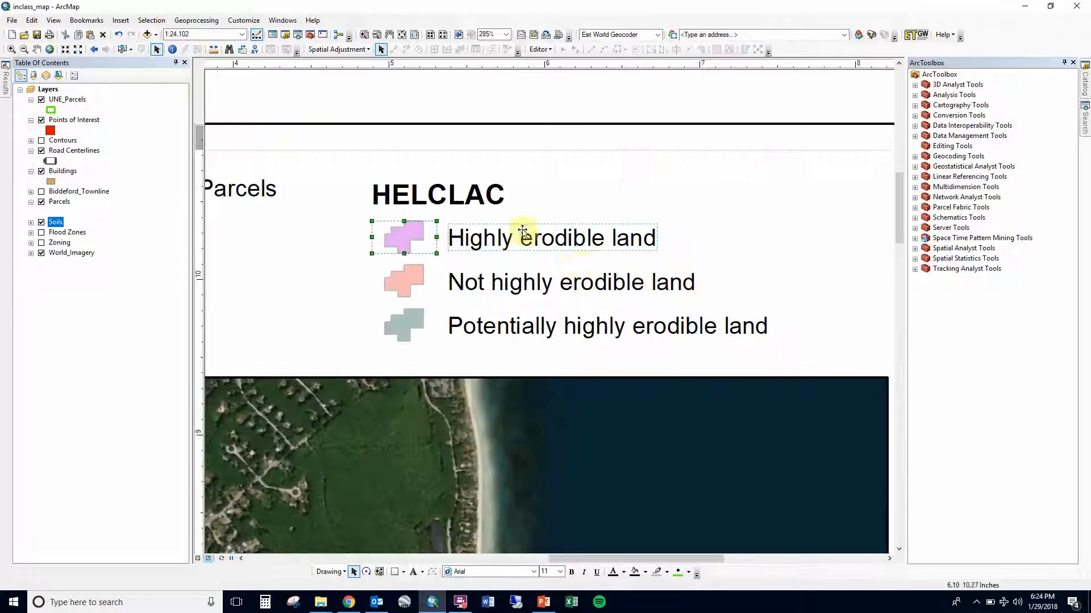
pyautogui.click(386, 248)
pyautogui.moveTo(385, 249); pyautogui.dragTo(345, 258)
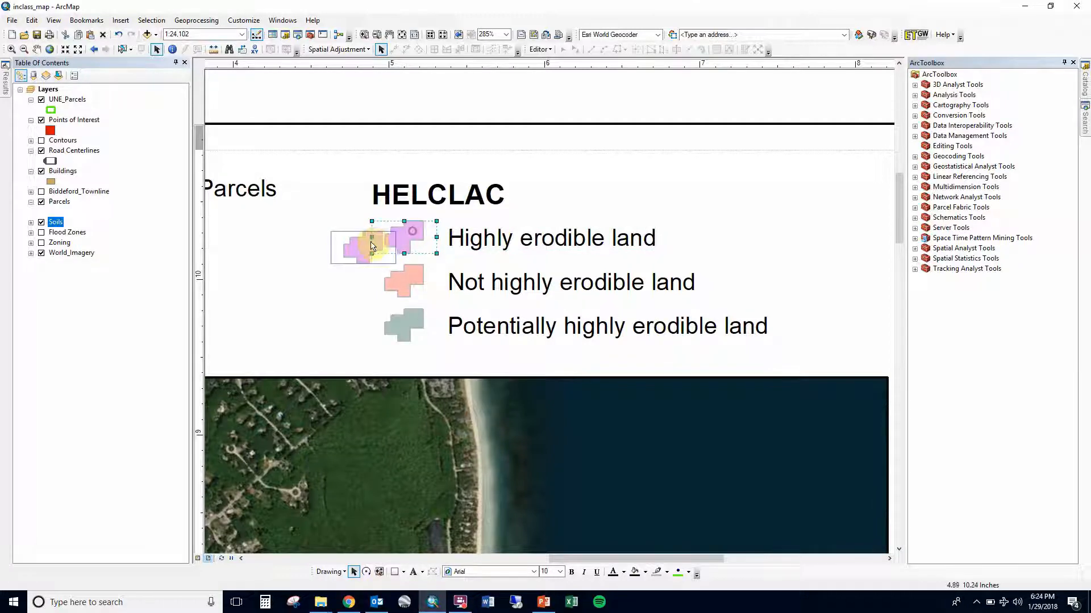
pyautogui.click(389, 248)
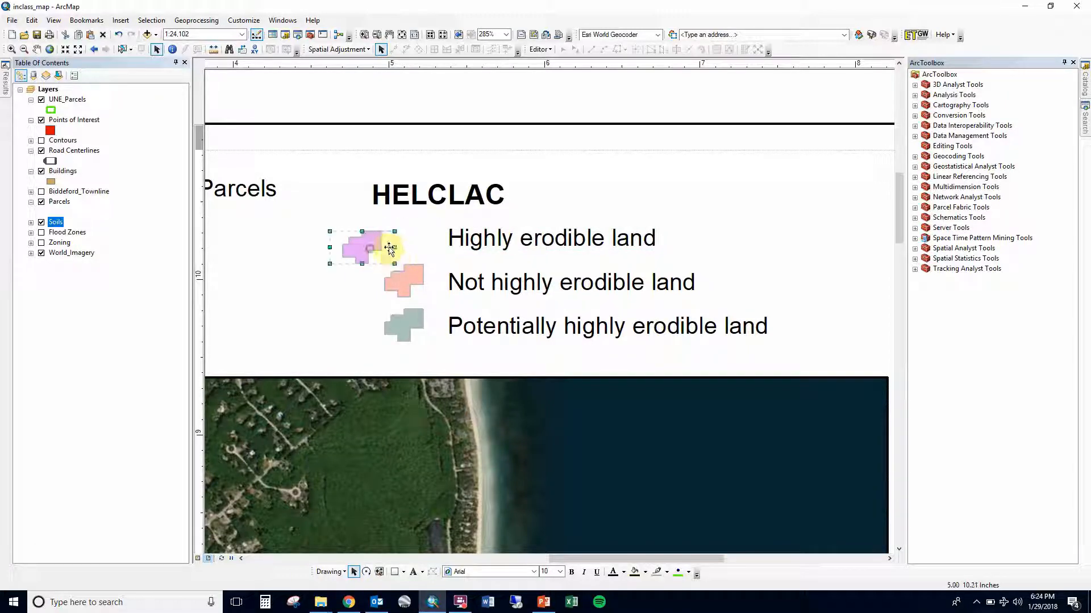
pyautogui.moveTo(396, 246); pyautogui.dragTo(366, 250)
# - Change the Highly erodible land label to "Highly erodible land edited text" and move its patch back beside it
pyautogui.doubleClick(506, 237)
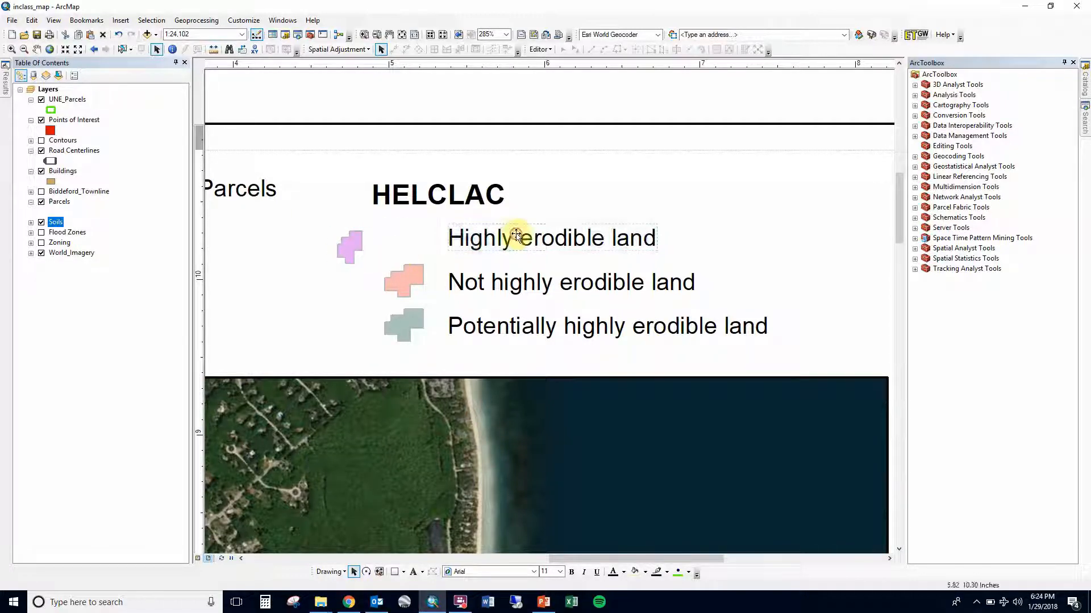
pyautogui.click(555, 245)
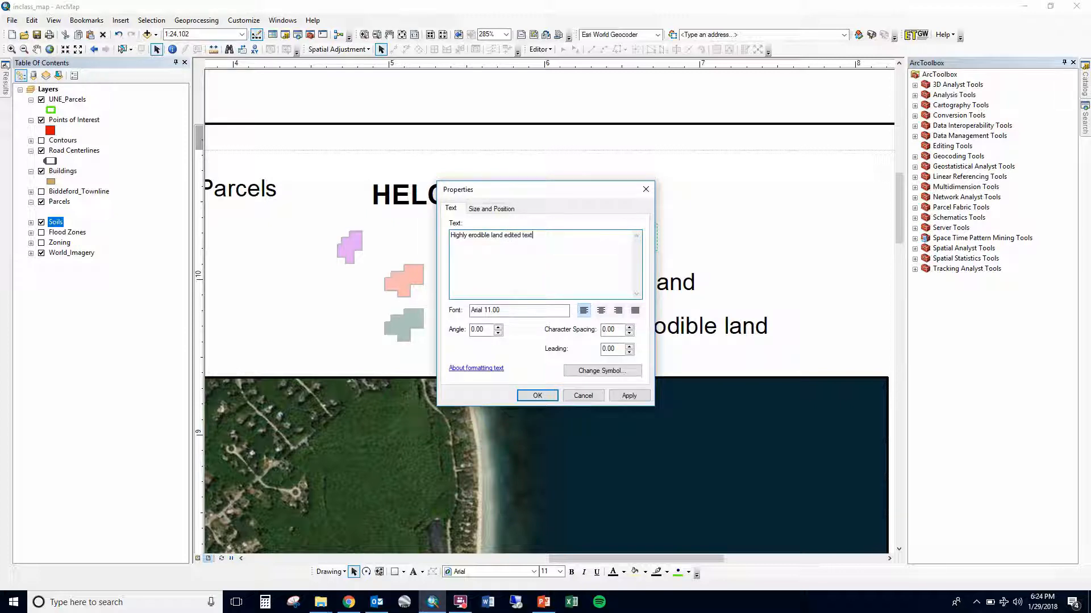
pyautogui.click(520, 395)
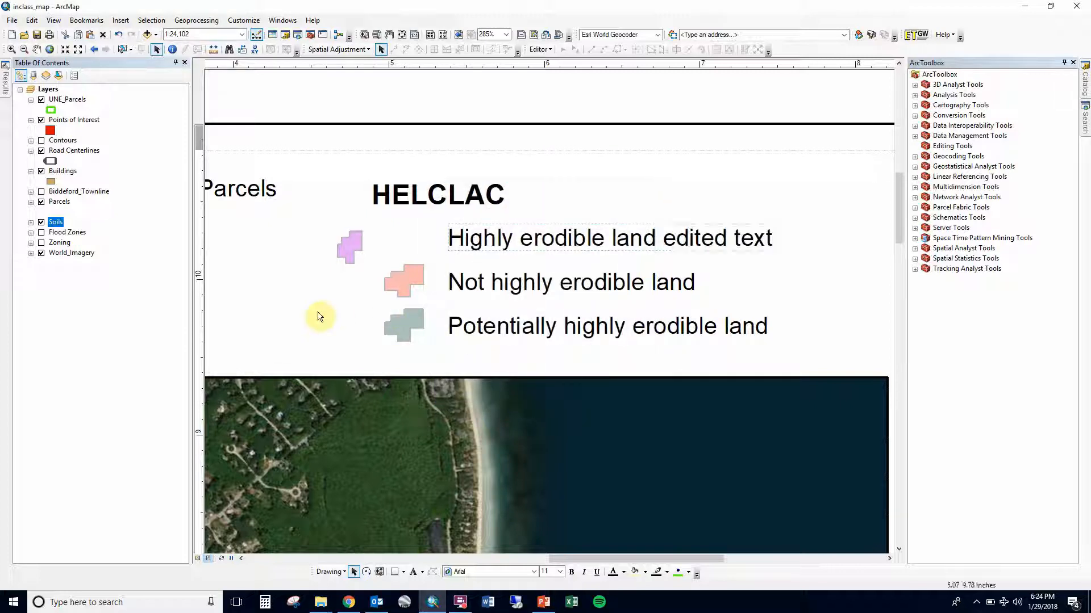
pyautogui.moveTo(348, 244); pyautogui.dragTo(407, 242)
pyautogui.click(461, 602)
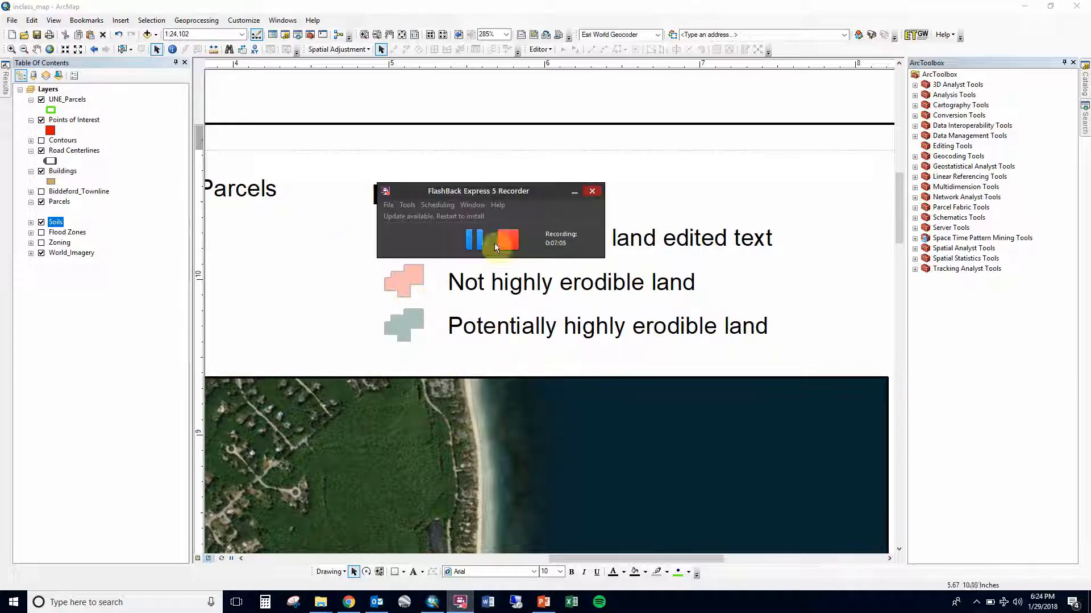